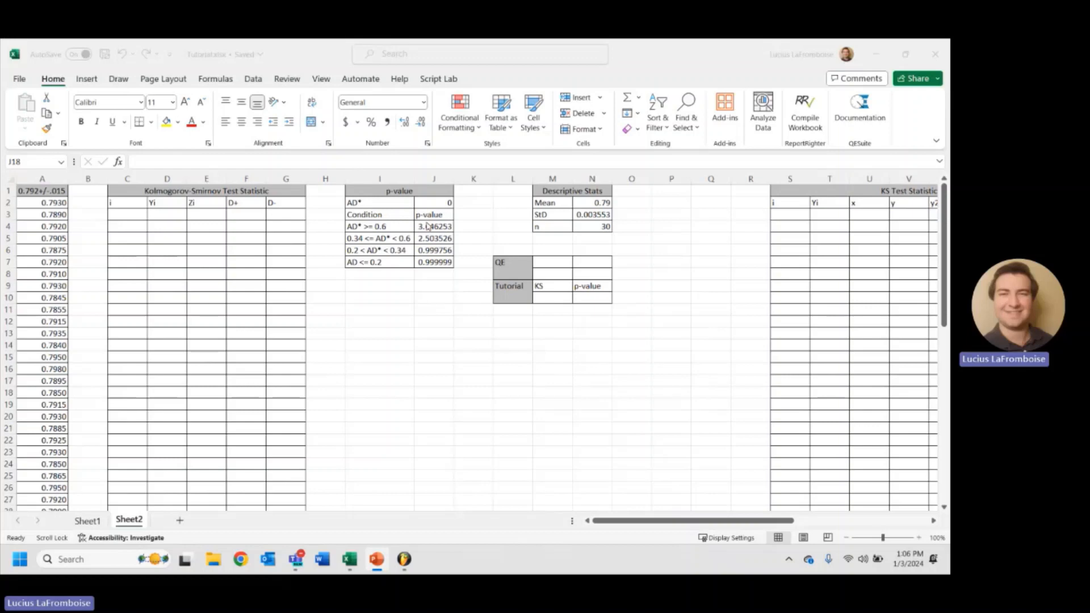
Step: Enter 1 and 2 at the top of the i column from C3 and extend the series down to 30
{"action": "left_click", "coordinate": [109, 223]}
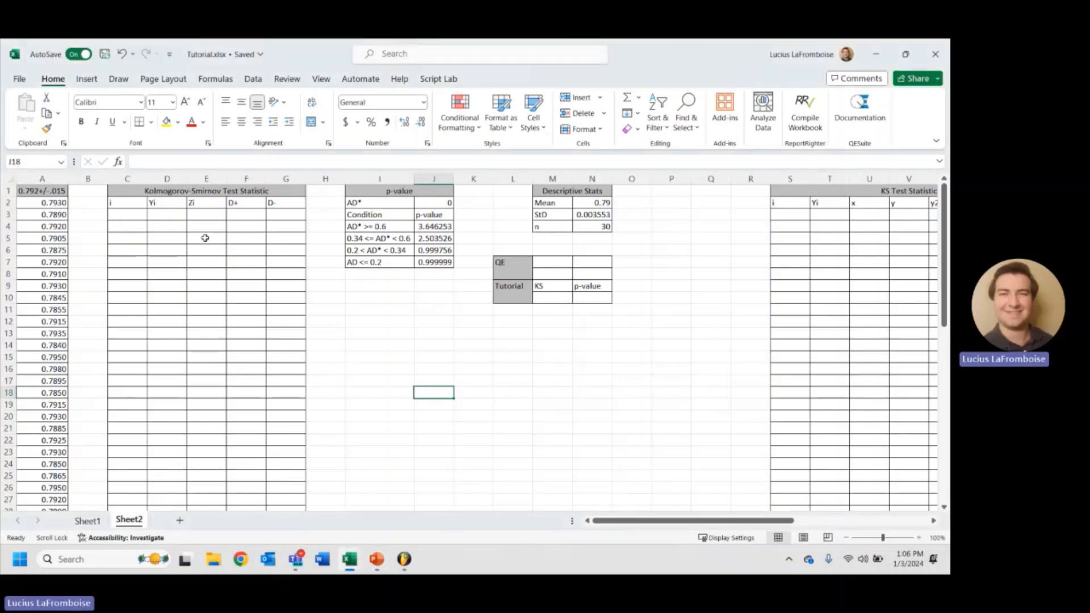
{"action": "left_click", "coordinate": [130, 217]}
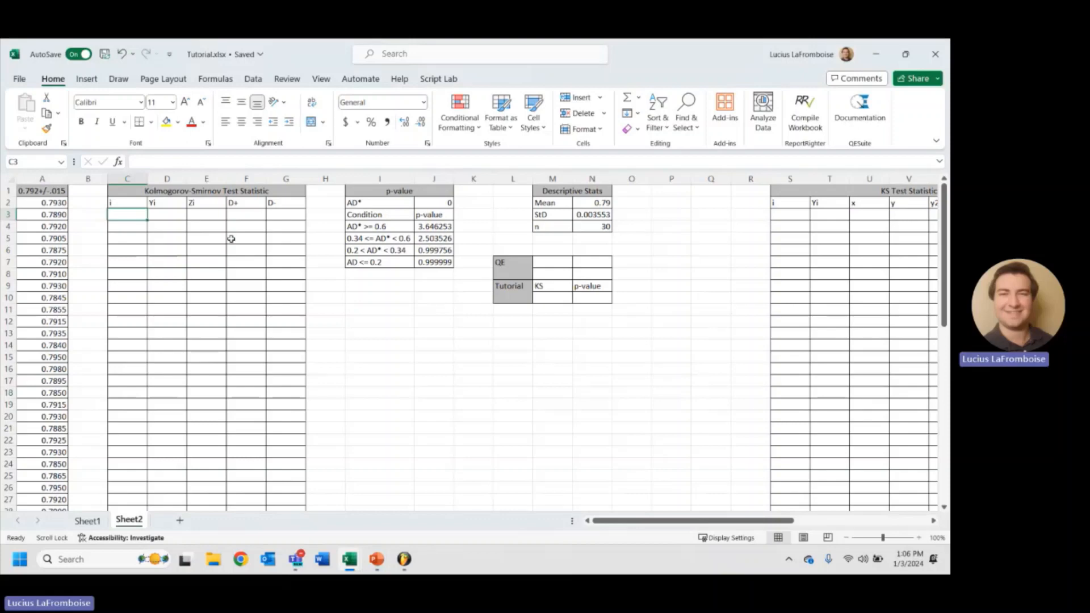
{"action": "type", "text": "1"}
{"action": "key", "text": "Return"}
{"action": "type", "text": "2"}
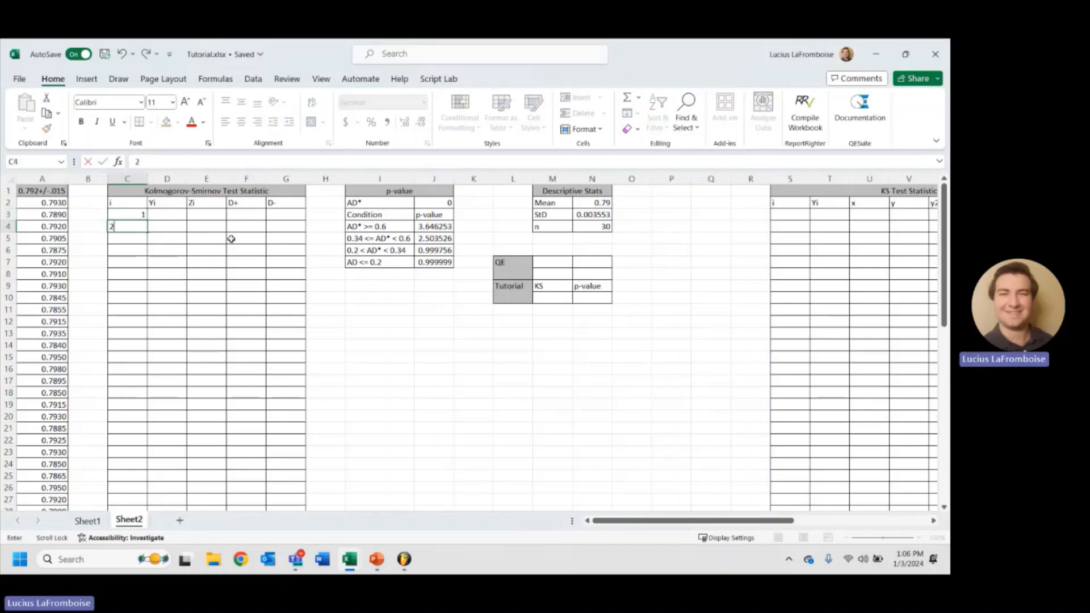
{"action": "left_click", "coordinate": [195, 226]}
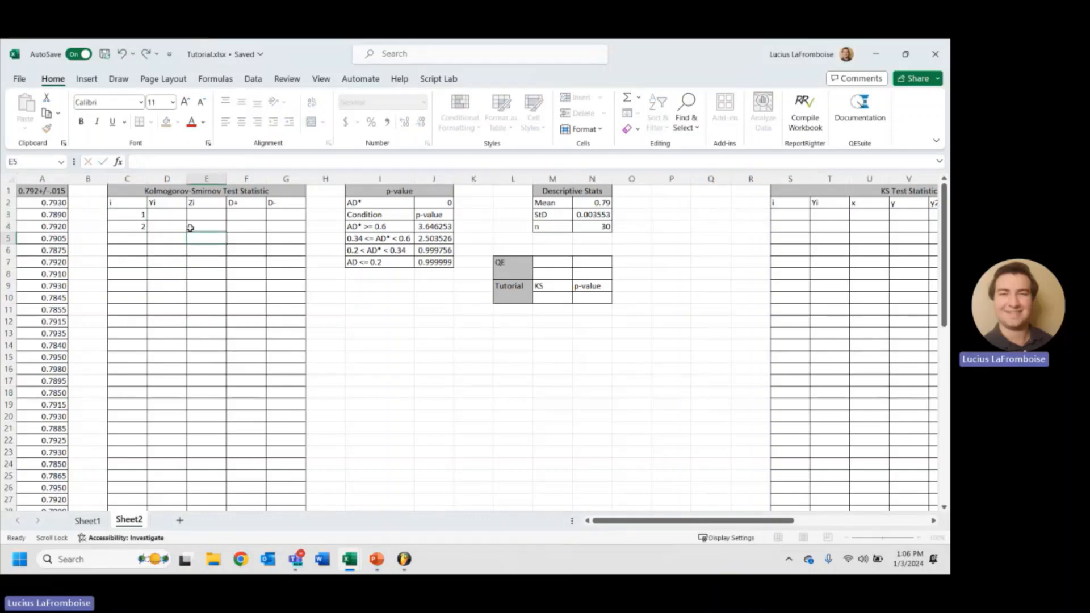
{"action": "left_click_drag", "start_coordinate": [138, 215], "coordinate": [152, 383]}
{"action": "scroll", "coordinate": [161, 416], "scroll_direction": "up", "scroll_amount": 5}
Step: Fill the Yi column with the ascending data by entering =SORT(A2:A31) in D3
{"action": "left_click", "coordinate": [158, 214]}
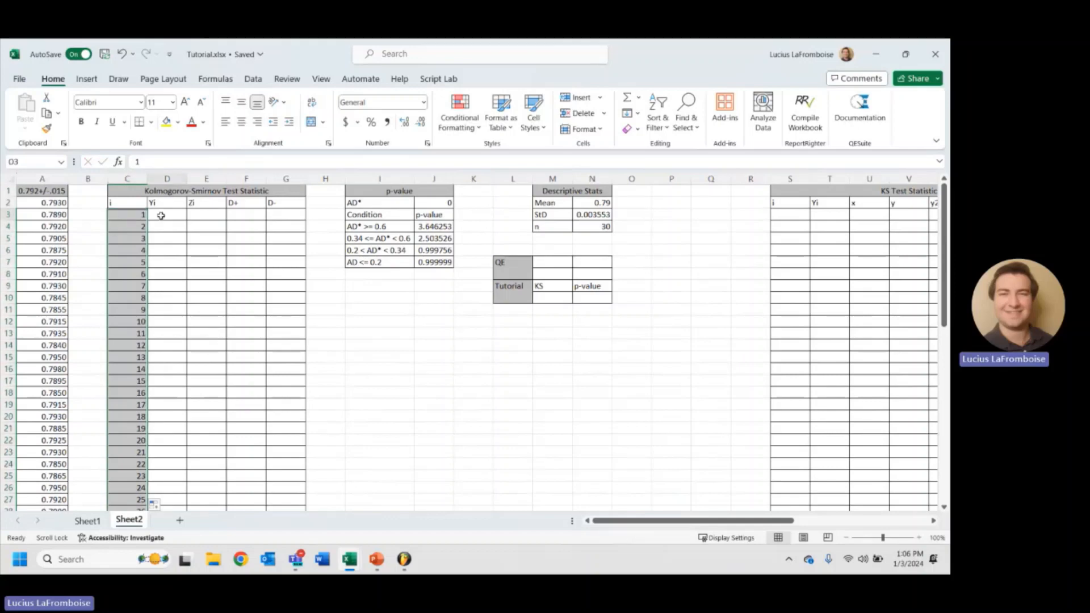
{"action": "key", "text": "alt+Tab"}
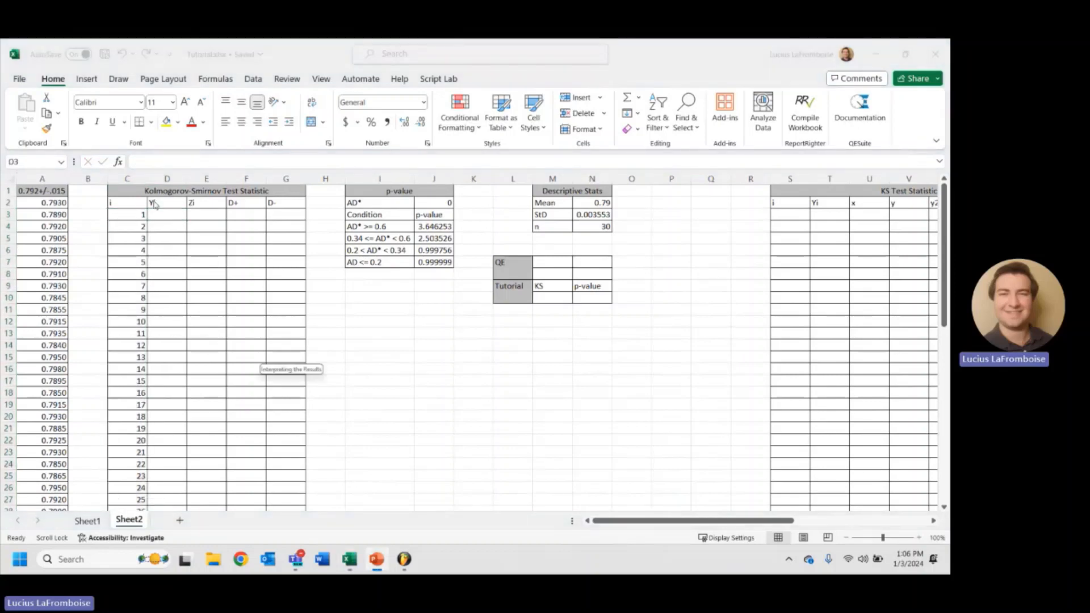
{"action": "key", "text": "alt+Tab"}
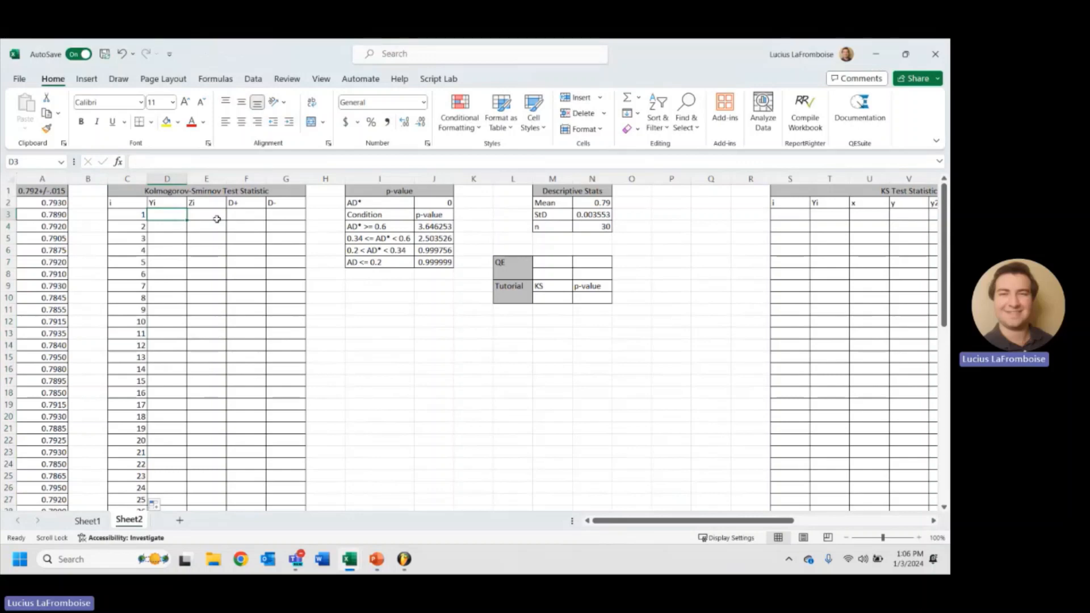
{"action": "type", "text": "=sort("}
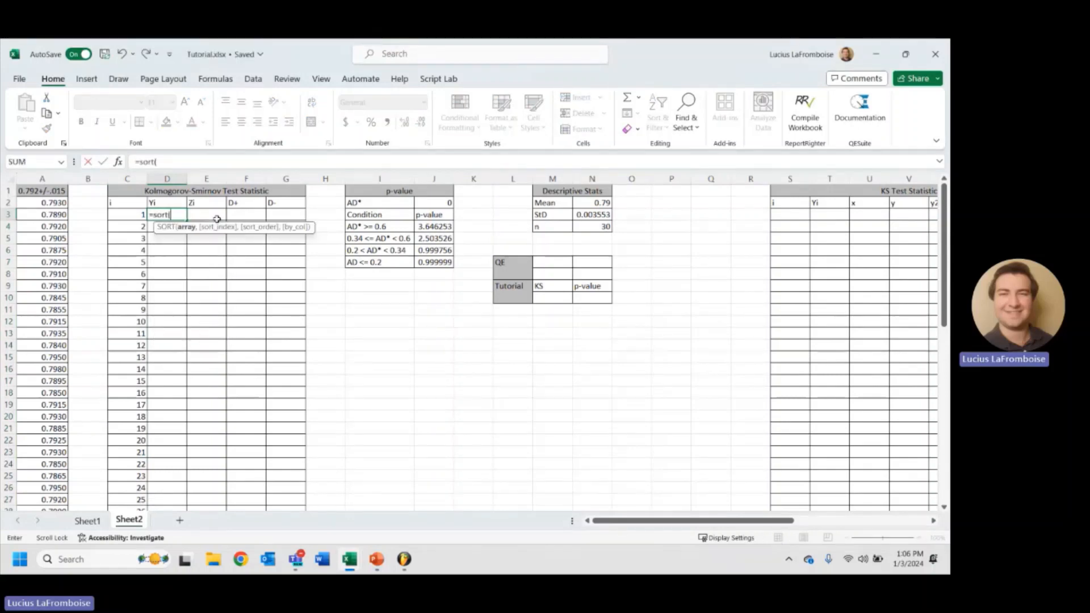
{"action": "left_click", "coordinate": [58, 201]}
{"action": "key", "text": "ctrl+shift+Down"}
{"action": "key", "text": "Return"}
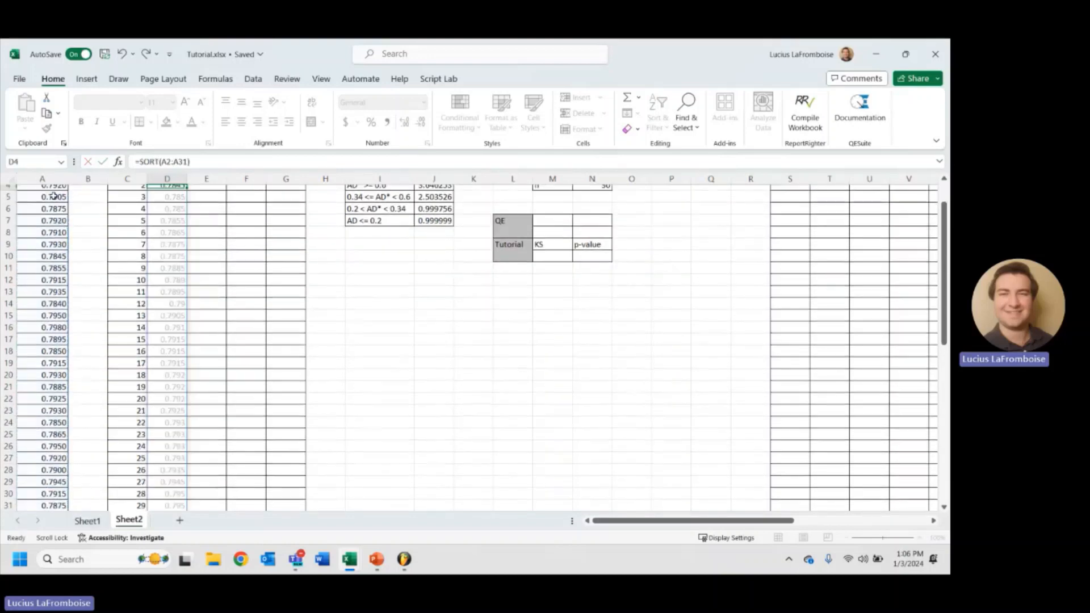
{"action": "scroll", "coordinate": [317, 327], "scroll_direction": "up", "scroll_amount": 1}
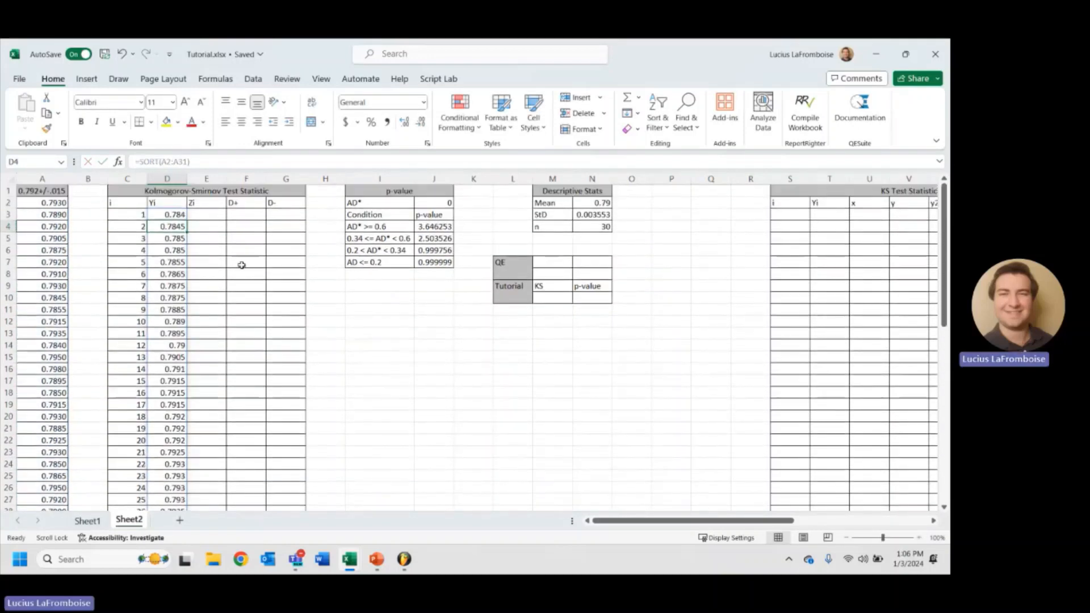
Step: Enter =NORM.DIST(D3,$N$2,$N$3,TRUE) in E3 and copy it down the Zi column
{"action": "left_click", "coordinate": [209, 214]}
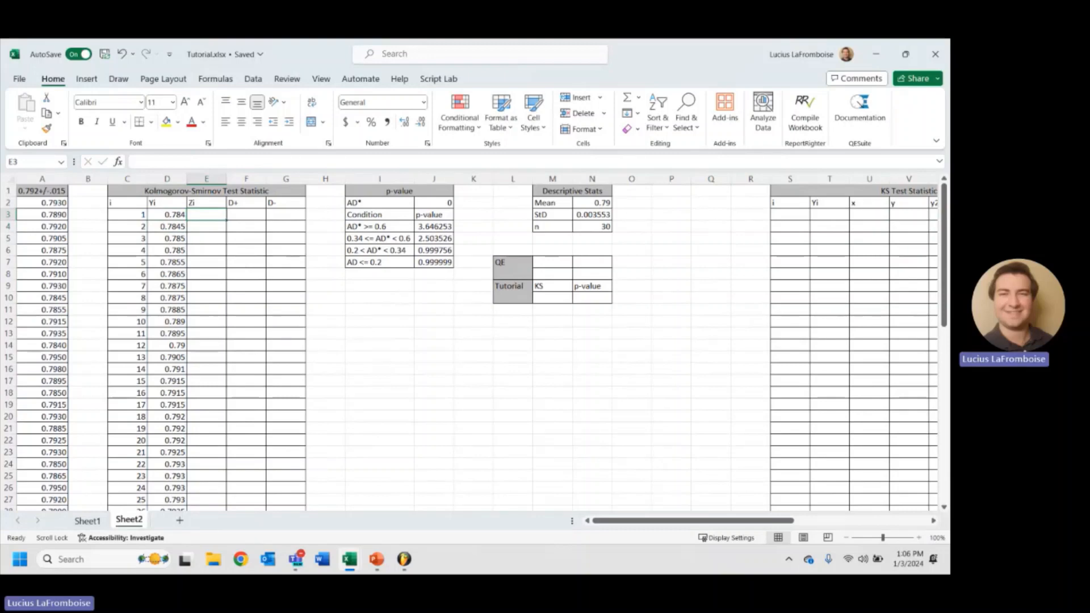
{"action": "key", "text": "alt+Tab"}
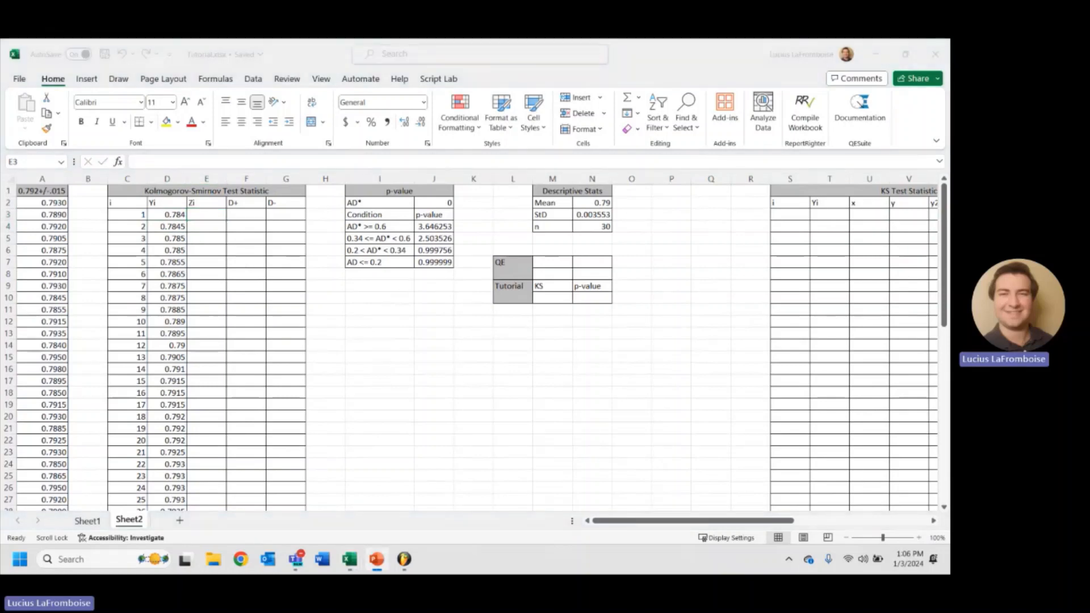
{"action": "left_click", "coordinate": [207, 216]}
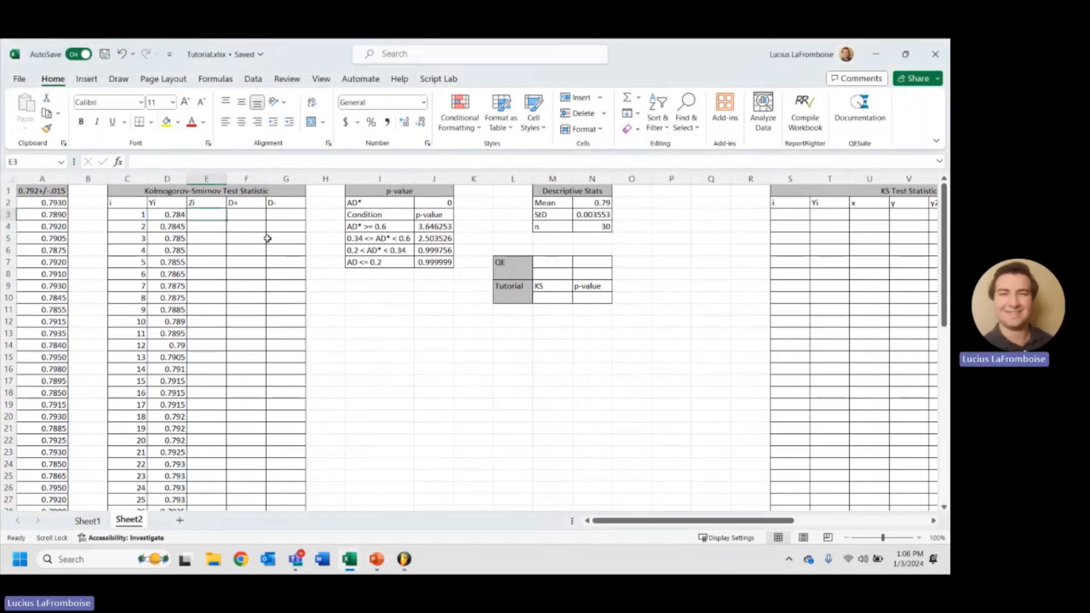
{"action": "type", "text": "="}
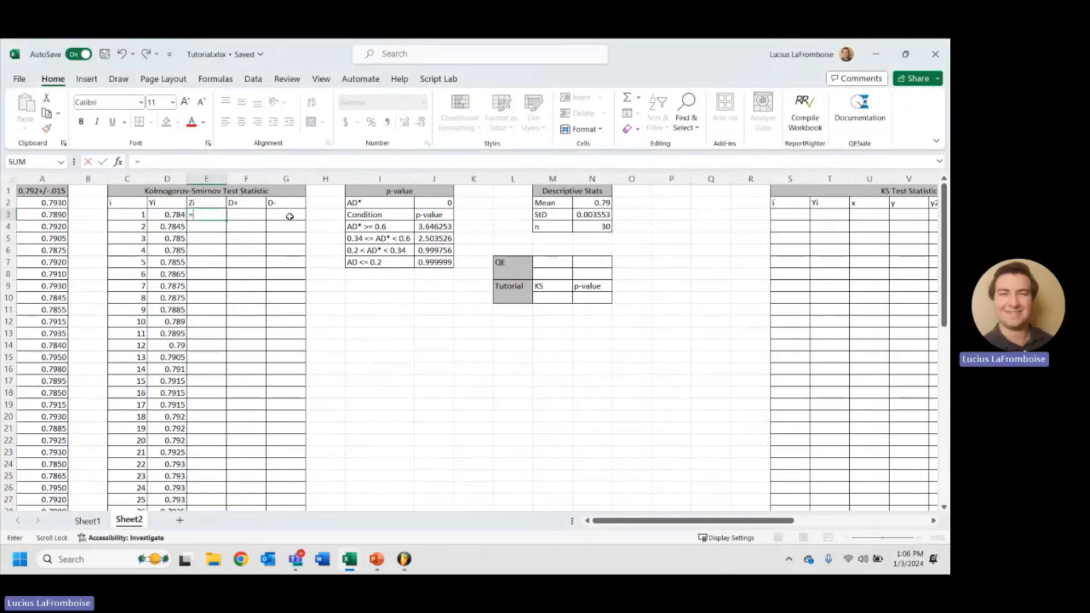
{"action": "type", "text": "norm."}
{"action": "key", "text": "Tab"}
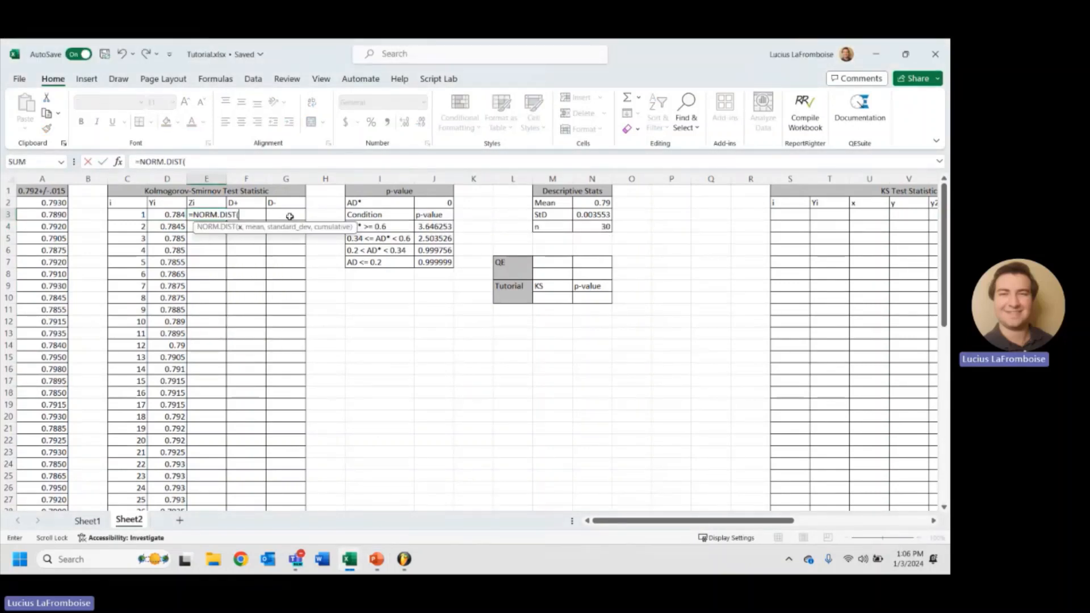
{"action": "left_click", "coordinate": [154, 218]}
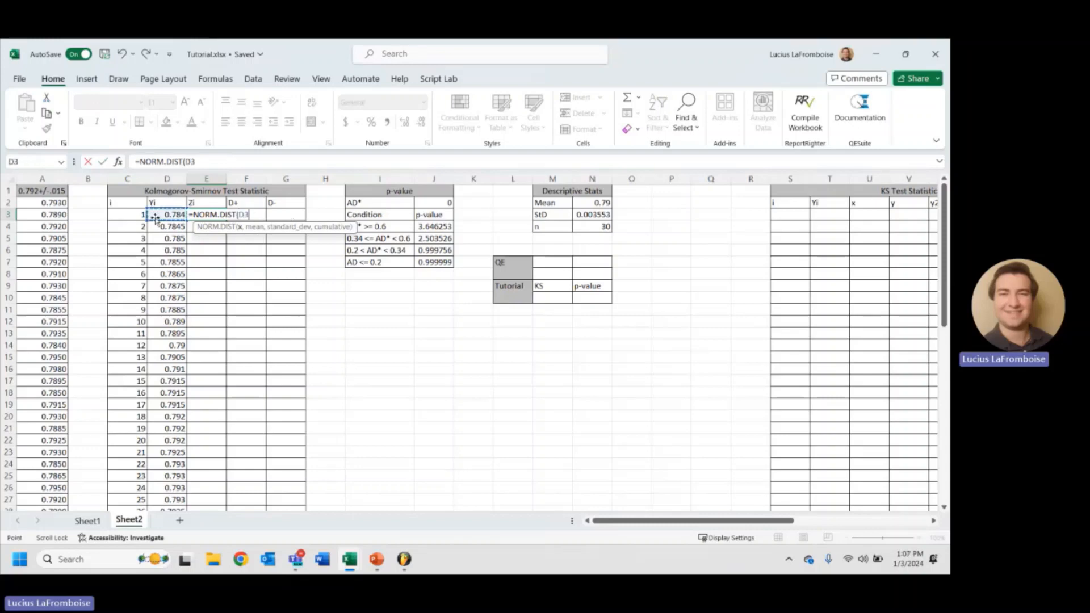
{"action": "type", "text": ","}
{"action": "left_click", "coordinate": [602, 201]}
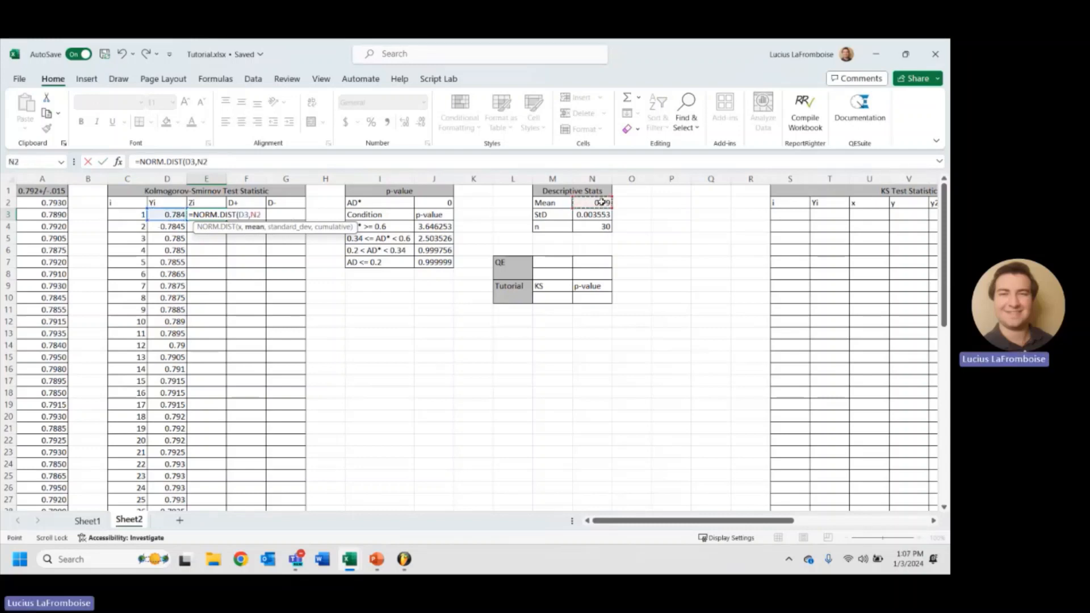
{"action": "key", "text": "F4"}
{"action": "type", "text": ","}
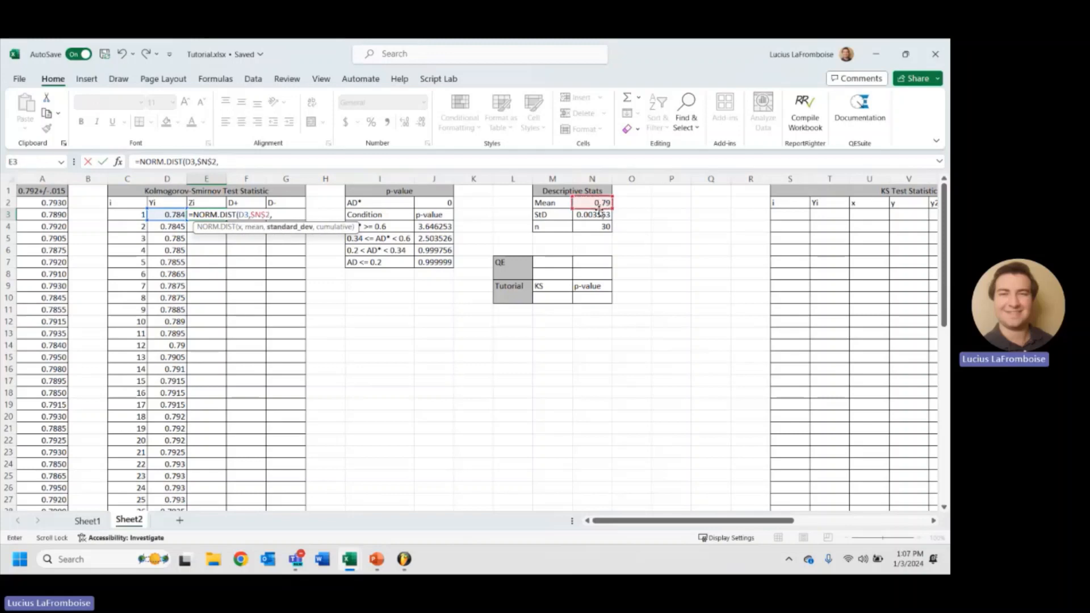
{"action": "left_click", "coordinate": [598, 213]}
{"action": "key", "text": "F4"}
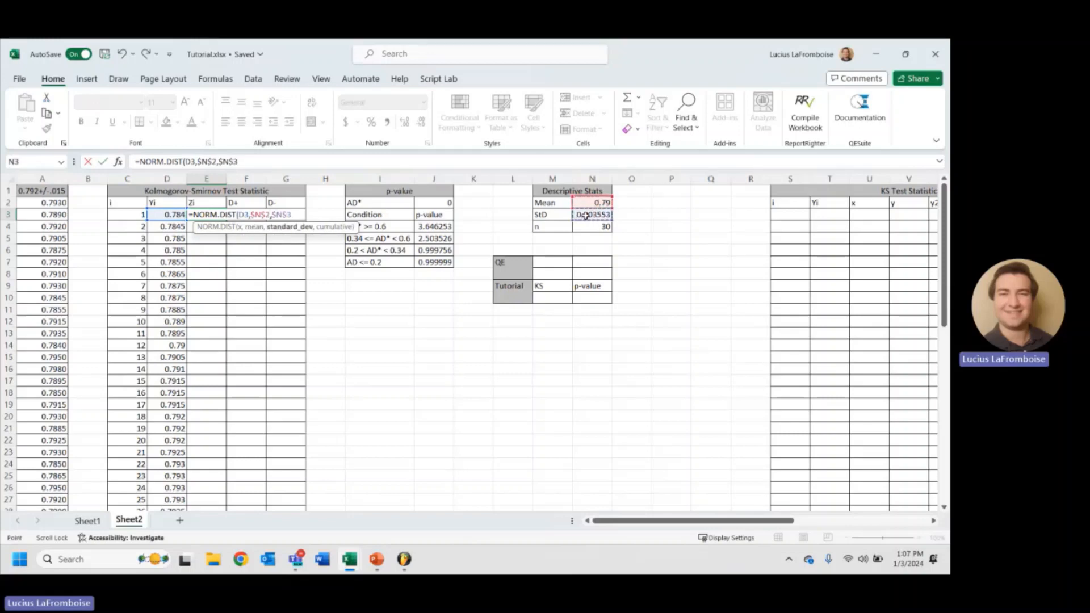
{"action": "type", "text": ",true"}
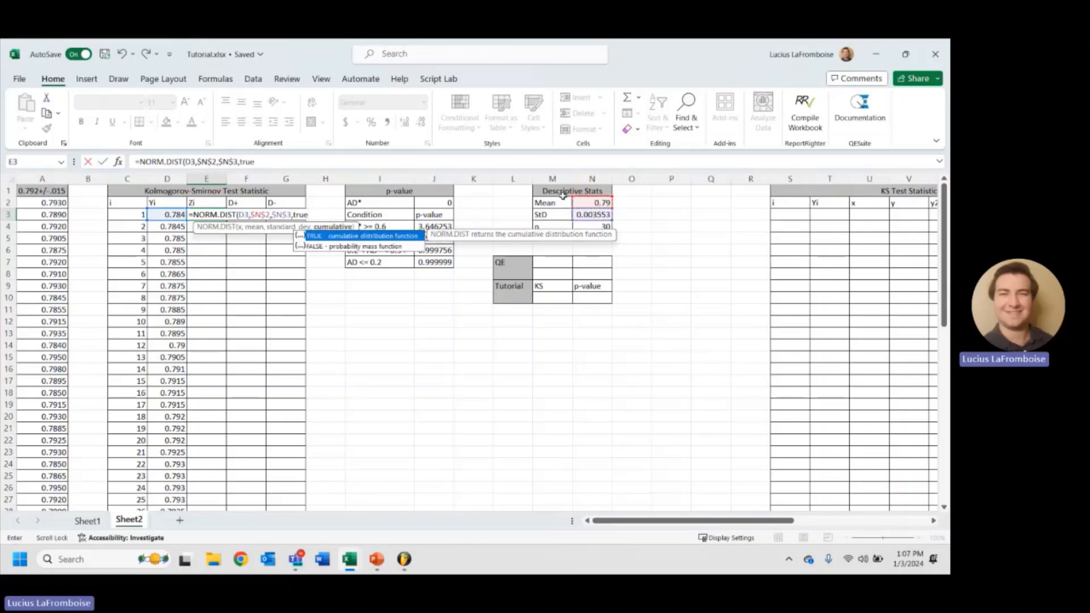
{"action": "type", "text": ")"}
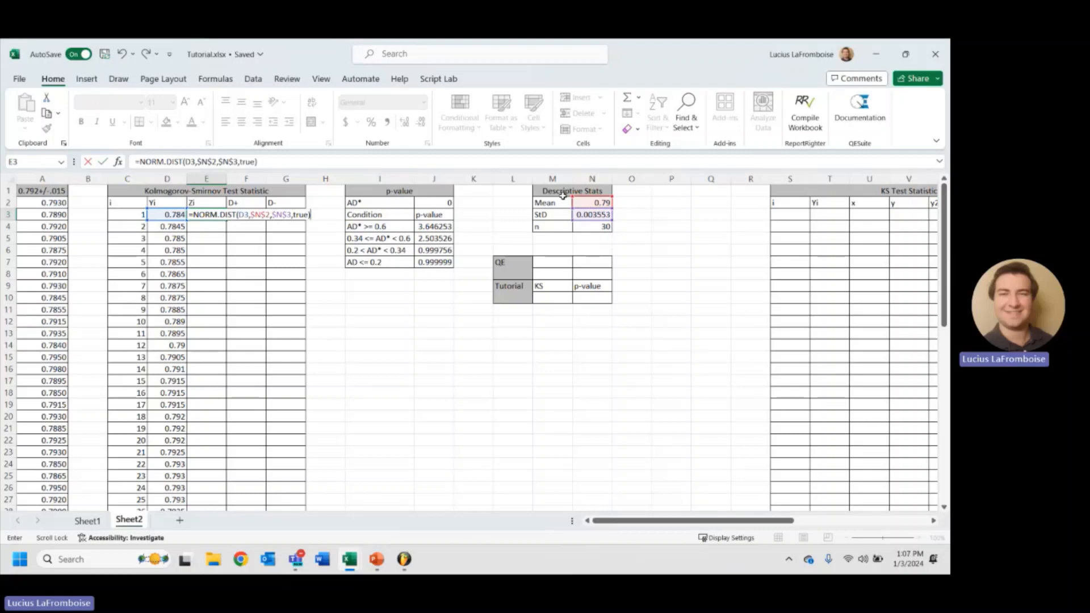
{"action": "key", "text": "ctrl+Return"}
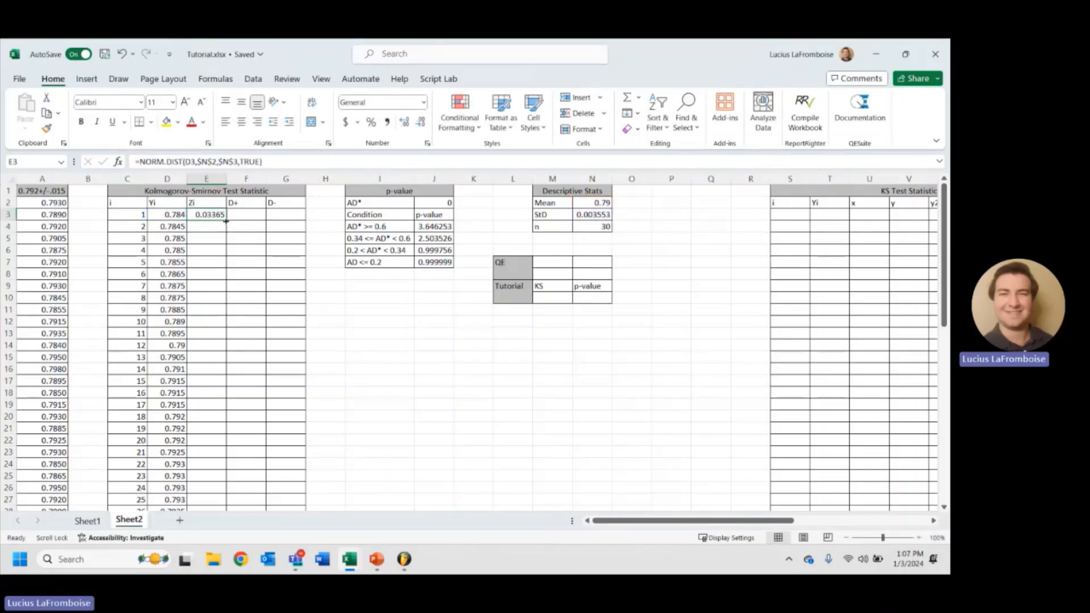
{"action": "double_click", "coordinate": [226, 222]}
Step: Enter =(C3/N4)-E3 in F3 and copy it down the D+ column
{"action": "left_click", "coordinate": [237, 214]}
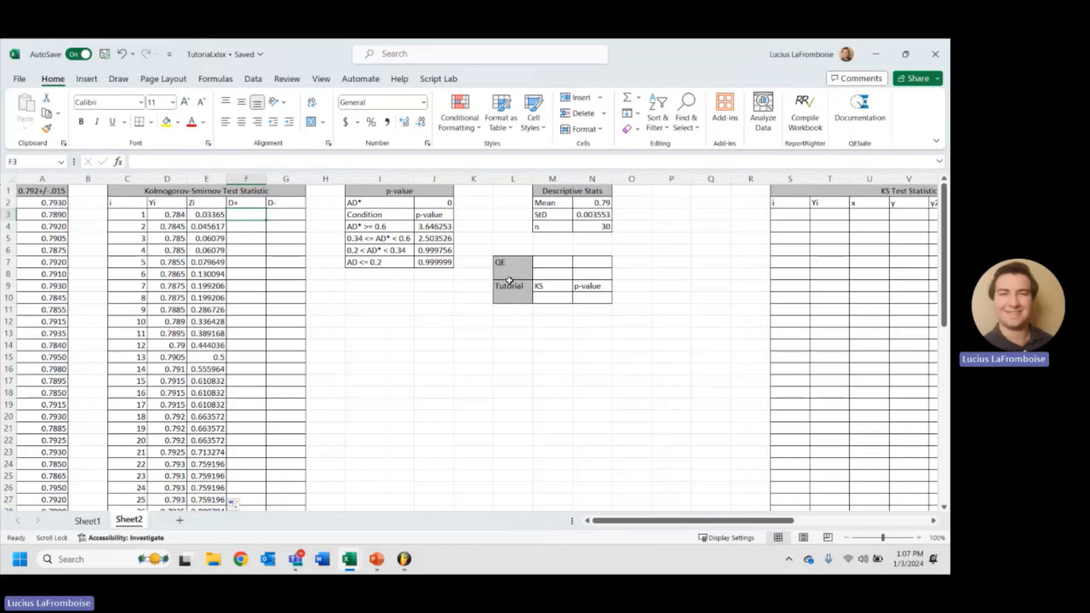
{"action": "type", "text": "="}
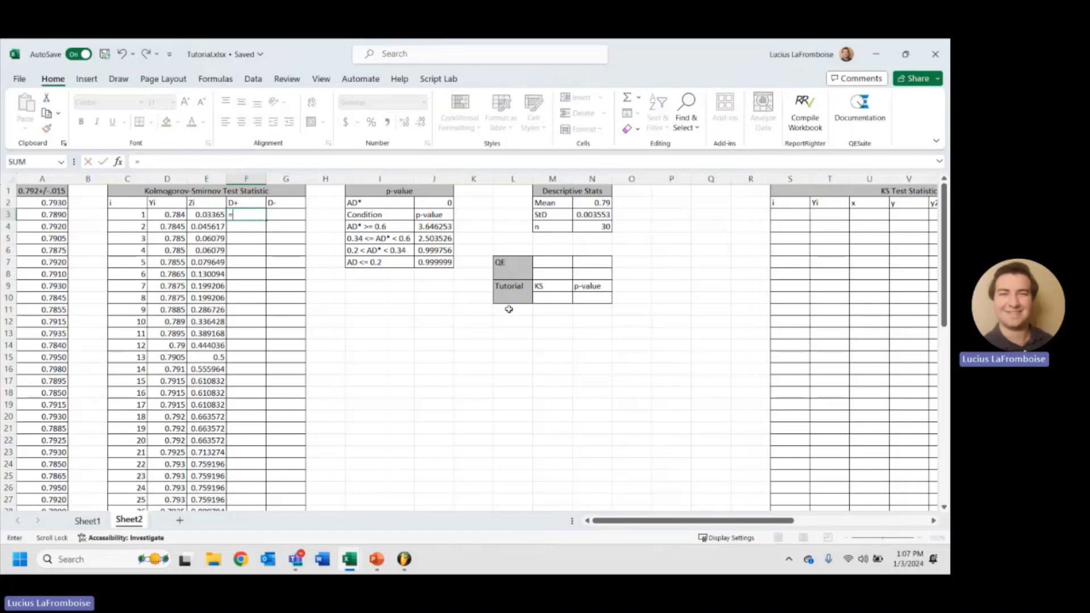
{"action": "type", "text": "("}
{"action": "left_click", "coordinate": [145, 213]}
{"action": "type", "text": "/"}
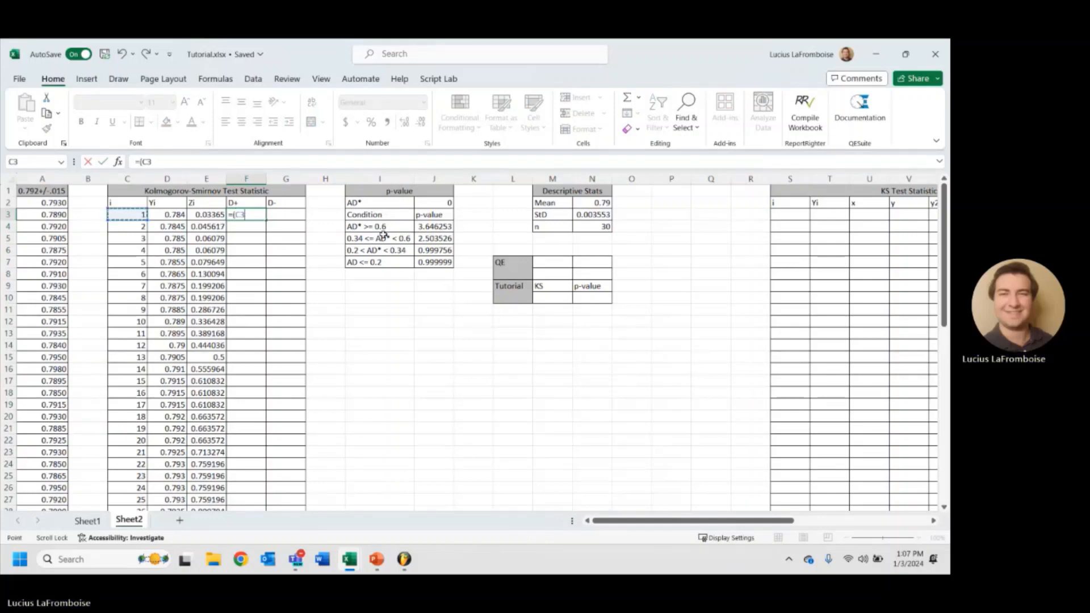
{"action": "left_click", "coordinate": [602, 227]}
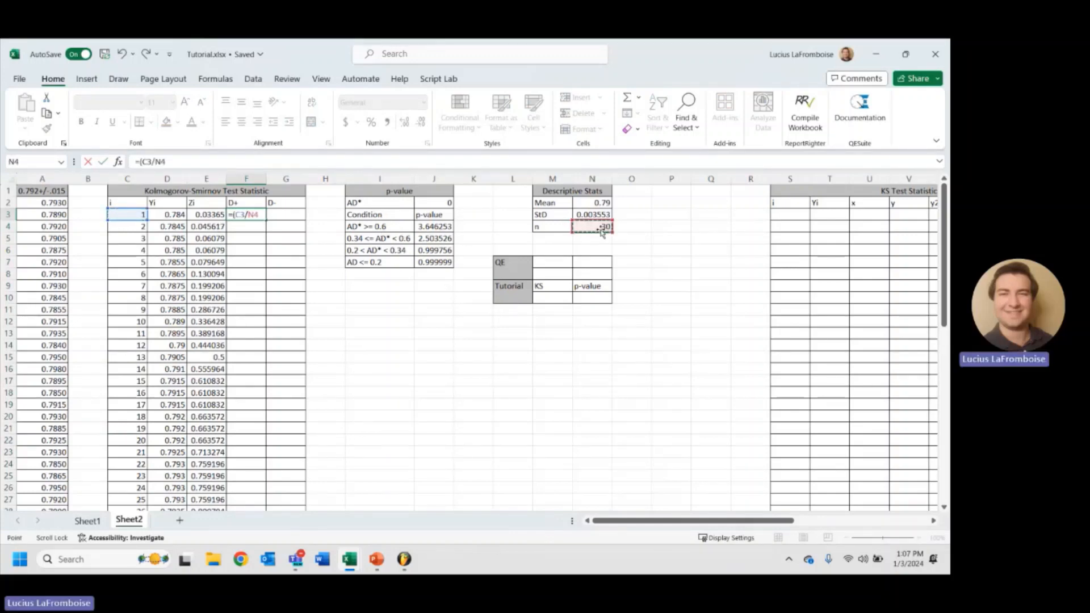
{"action": "type", "text": ")-"}
{"action": "left_click", "coordinate": [216, 219]}
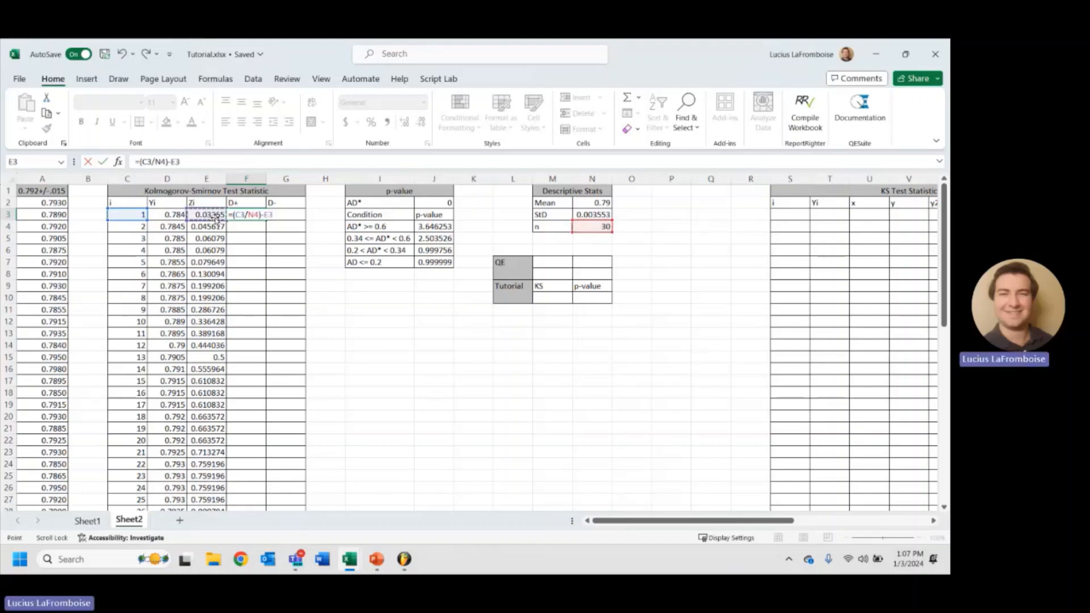
{"action": "key", "text": "Return"}
{"action": "left_click", "coordinate": [257, 216]}
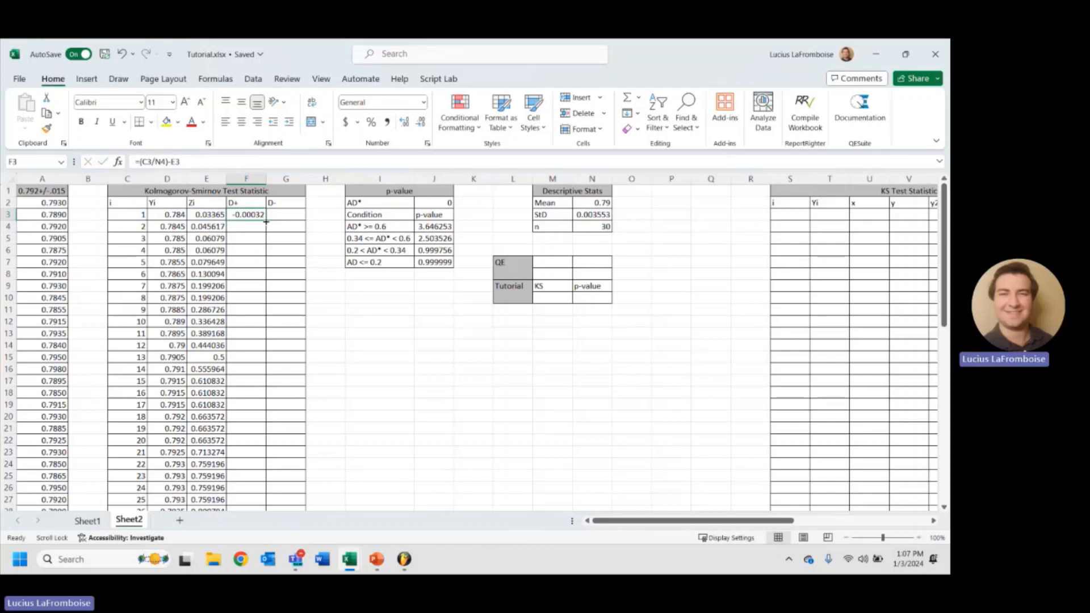
{"action": "double_click", "coordinate": [267, 222]}
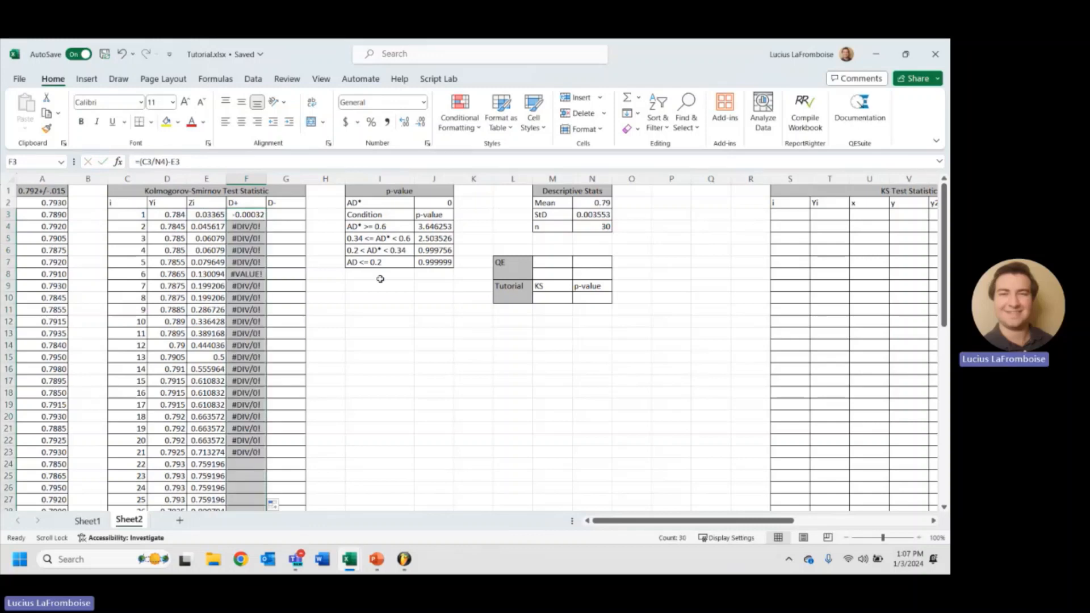
Step: Make the N4 reference absolute in F3, giving =(C3/$N$4)-E3, and refill the D+ column
{"action": "left_click", "coordinate": [162, 161]}
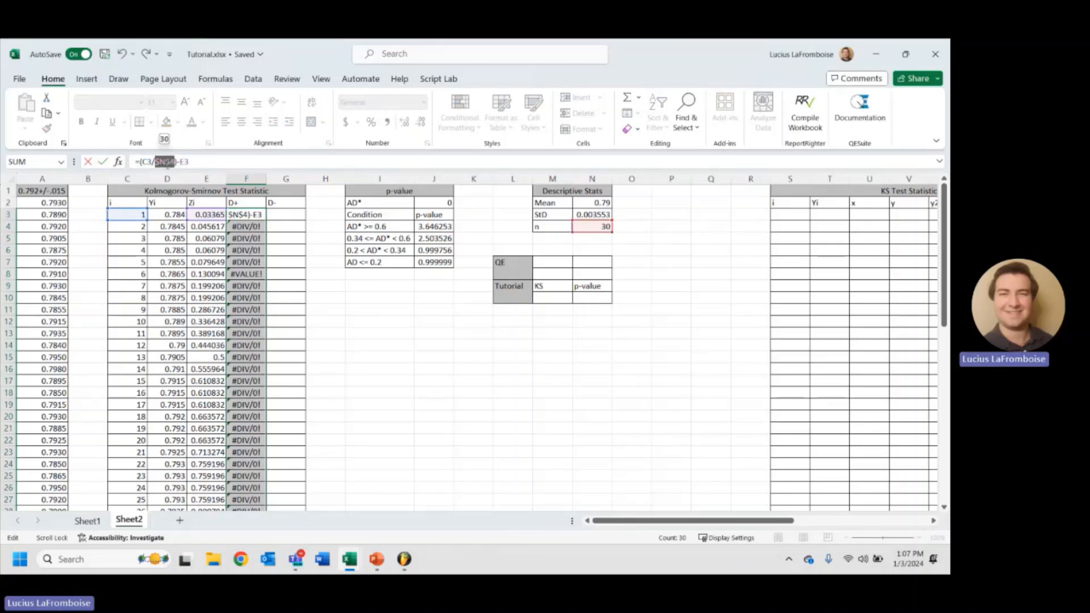
{"action": "key", "text": "Return"}
{"action": "left_click", "coordinate": [249, 214]}
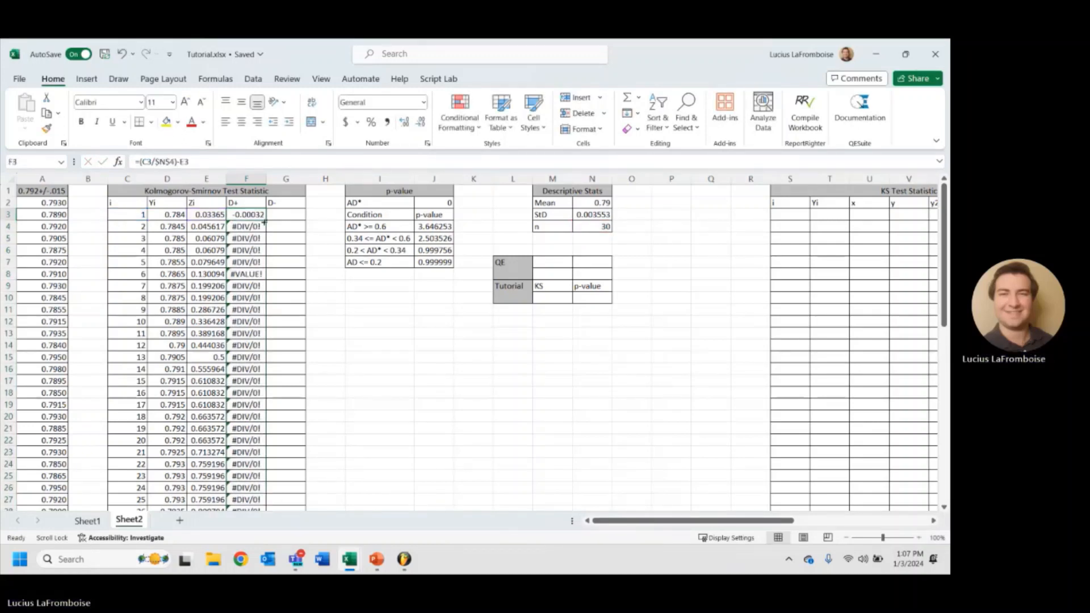
{"action": "double_click", "coordinate": [266, 221]}
{"action": "scroll", "coordinate": [354, 352], "scroll_direction": "down", "scroll_amount": 4}
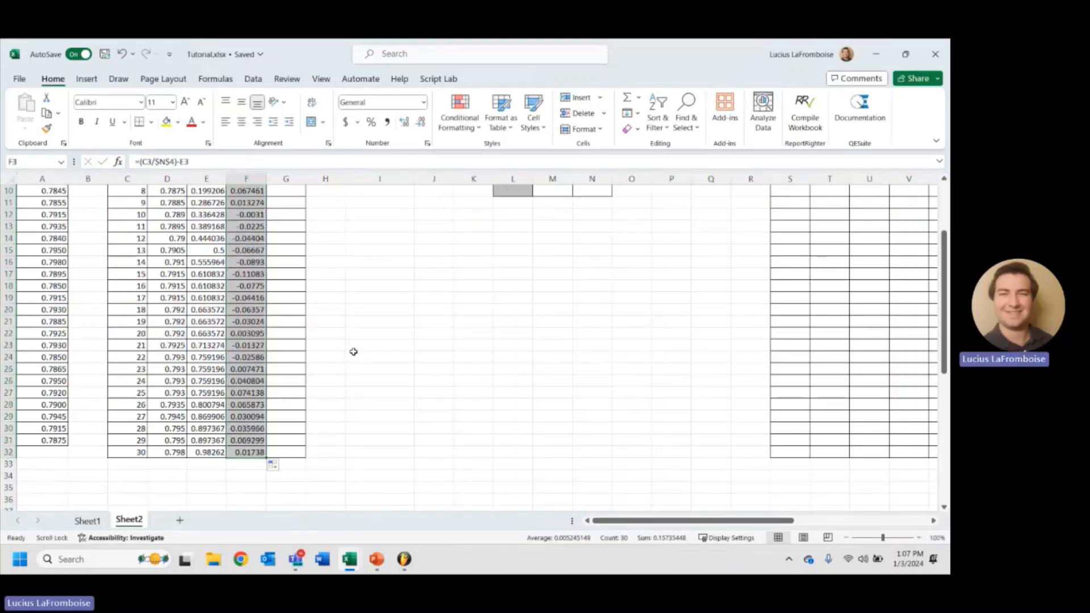
{"action": "scroll", "coordinate": [354, 352], "scroll_direction": "up", "scroll_amount": 4}
Step: Enter =E3-((C3-1)/N4) in G3 as the first D- value
{"action": "left_click", "coordinate": [291, 214]}
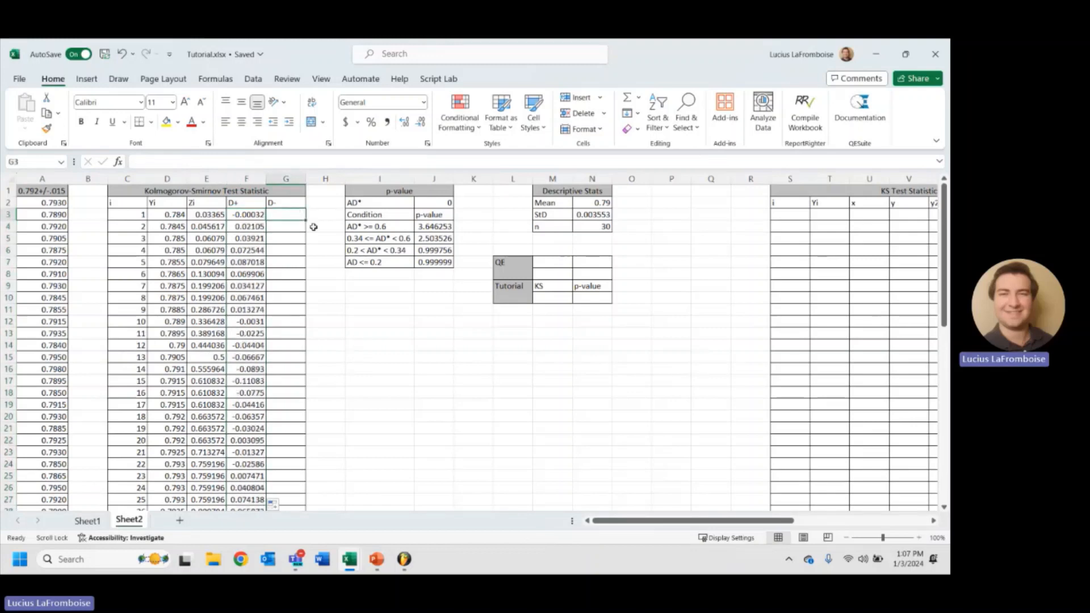
{"action": "type", "text": "="}
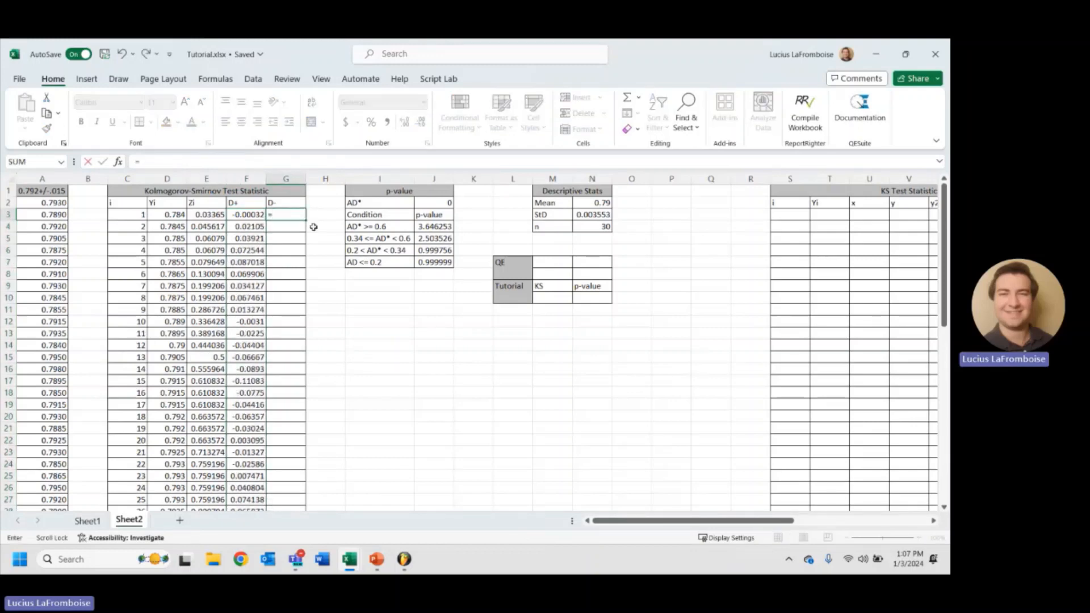
{"action": "left_click", "coordinate": [198, 215]}
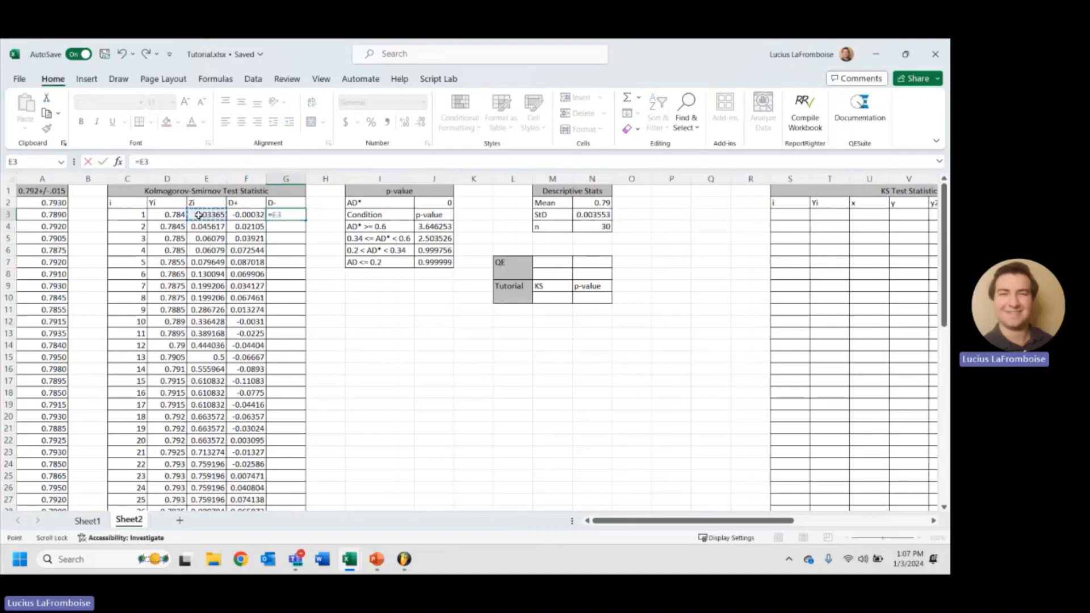
{"action": "type", "text": "-(("}
{"action": "left_click", "coordinate": [135, 216]}
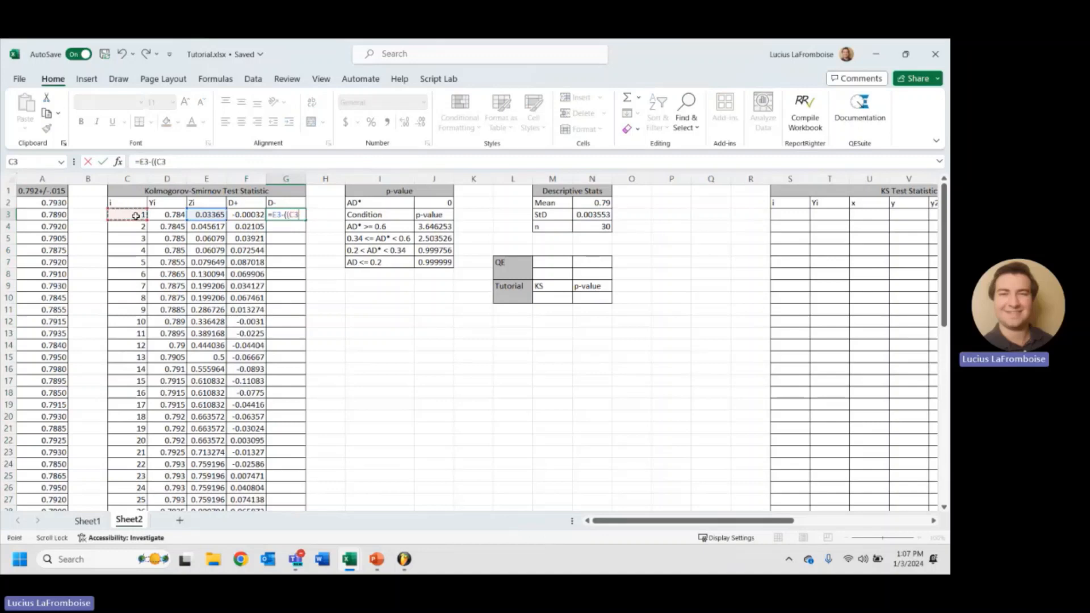
{"action": "type", "text": "-1)/"}
{"action": "left_click", "coordinate": [576, 228]}
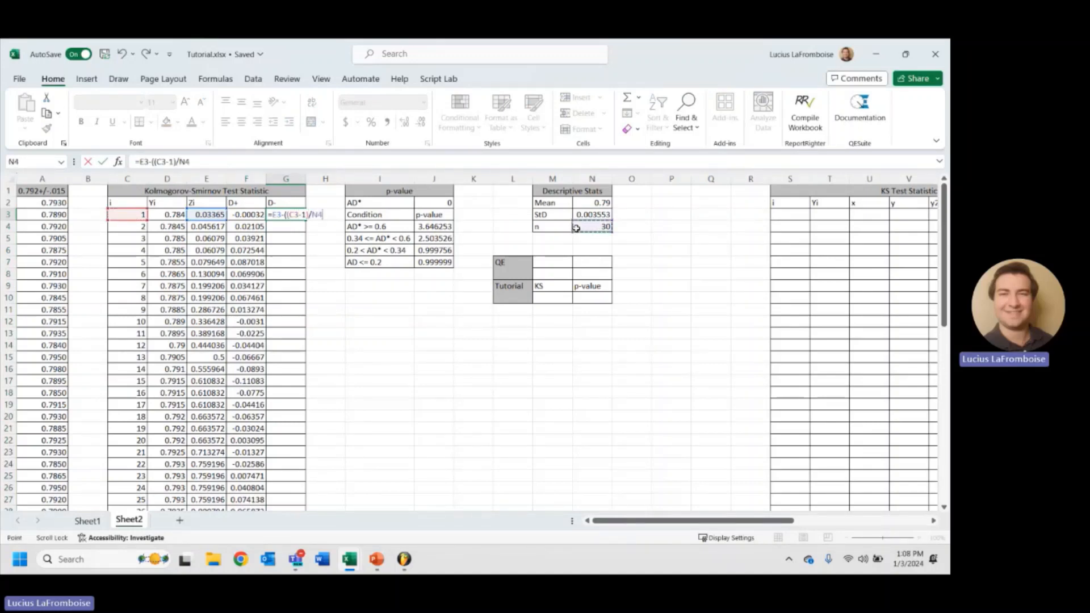
{"action": "key", "text": "Return"}
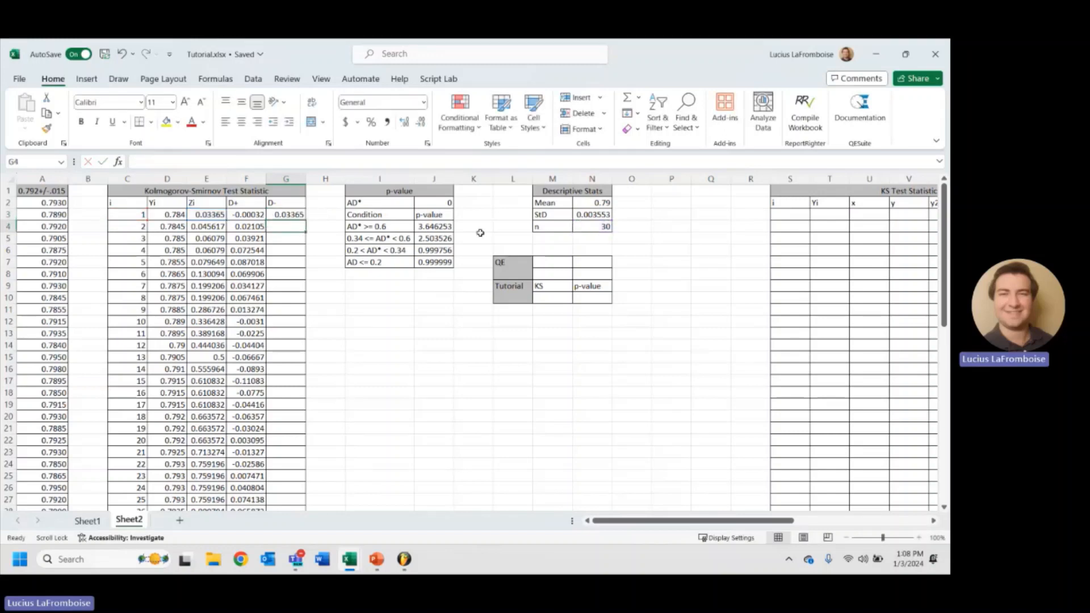
Step: Make the N4 reference absolute in G3, giving =E3-((C3-1)/$N$4), and copy it down the D- column
{"action": "double_click", "coordinate": [277, 214]}
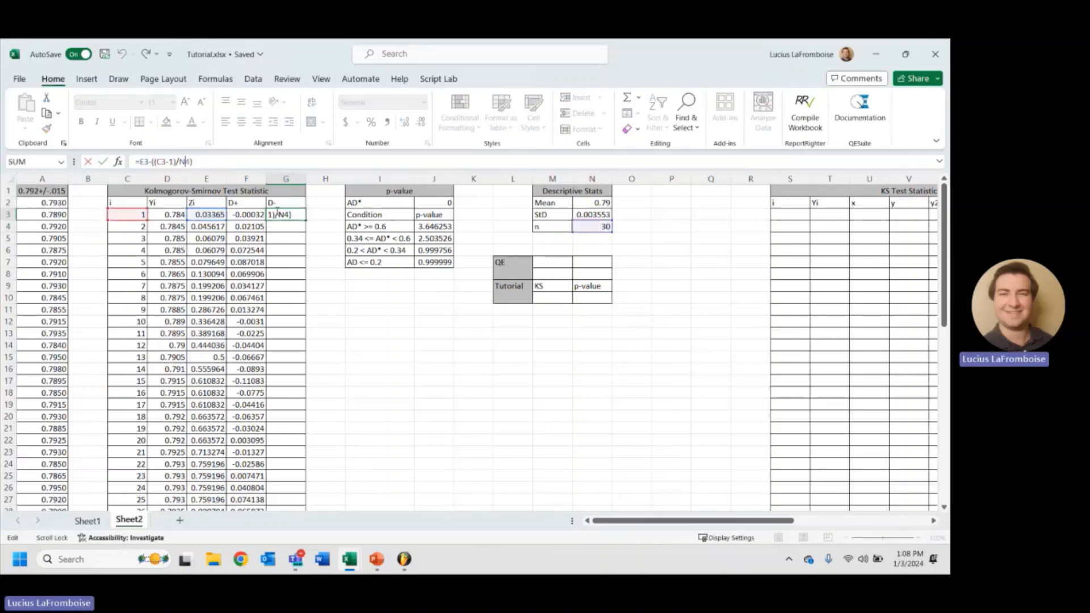
{"action": "key", "text": "F4"}
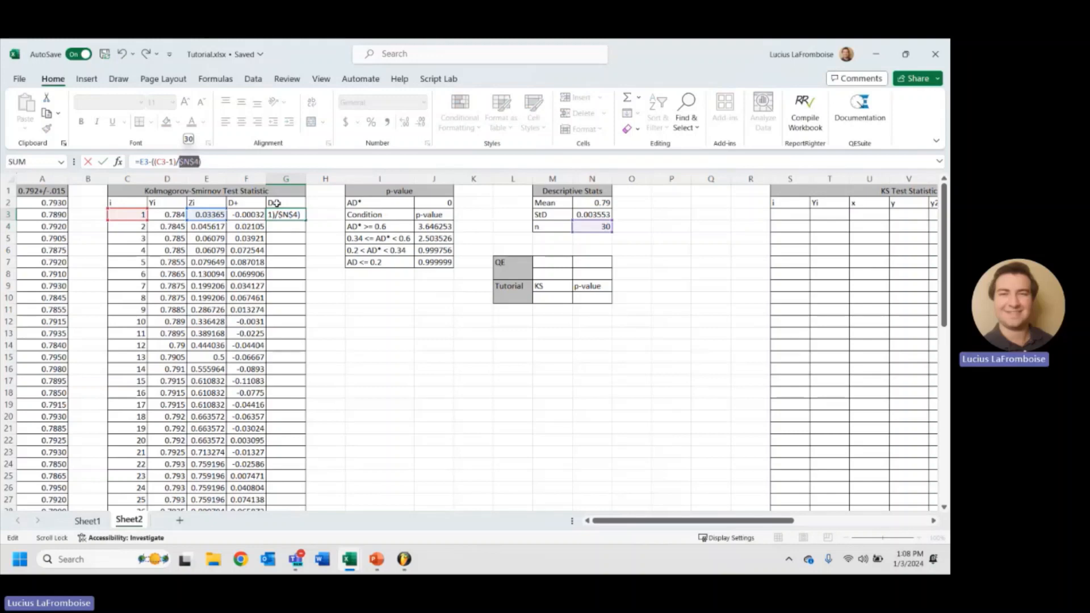
{"action": "key", "text": "Return"}
{"action": "left_click", "coordinate": [284, 215]}
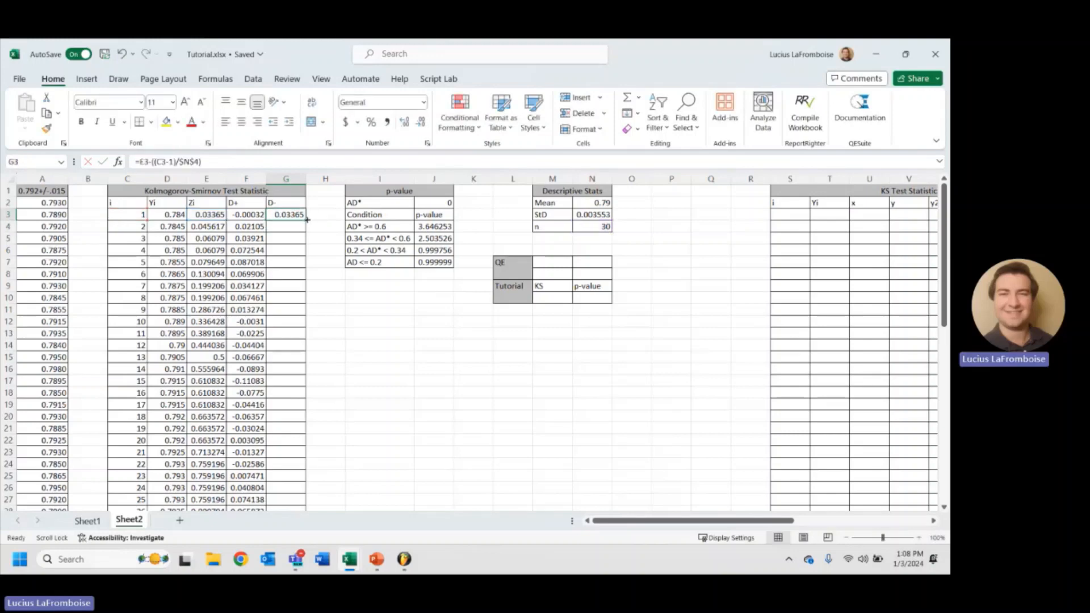
{"action": "double_click", "coordinate": [307, 219]}
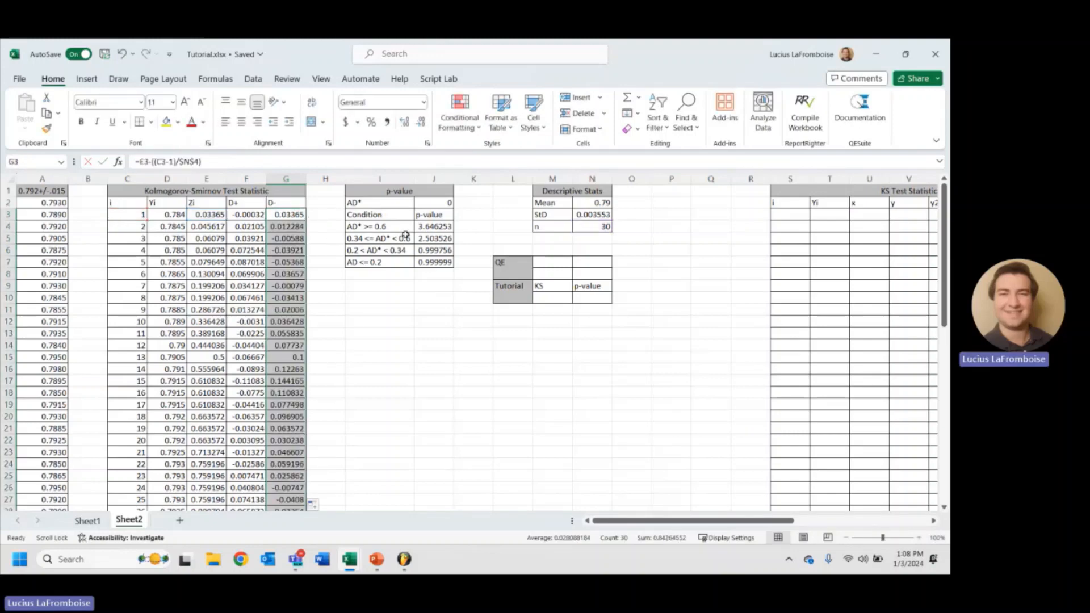
{"action": "left_click", "coordinate": [458, 331]}
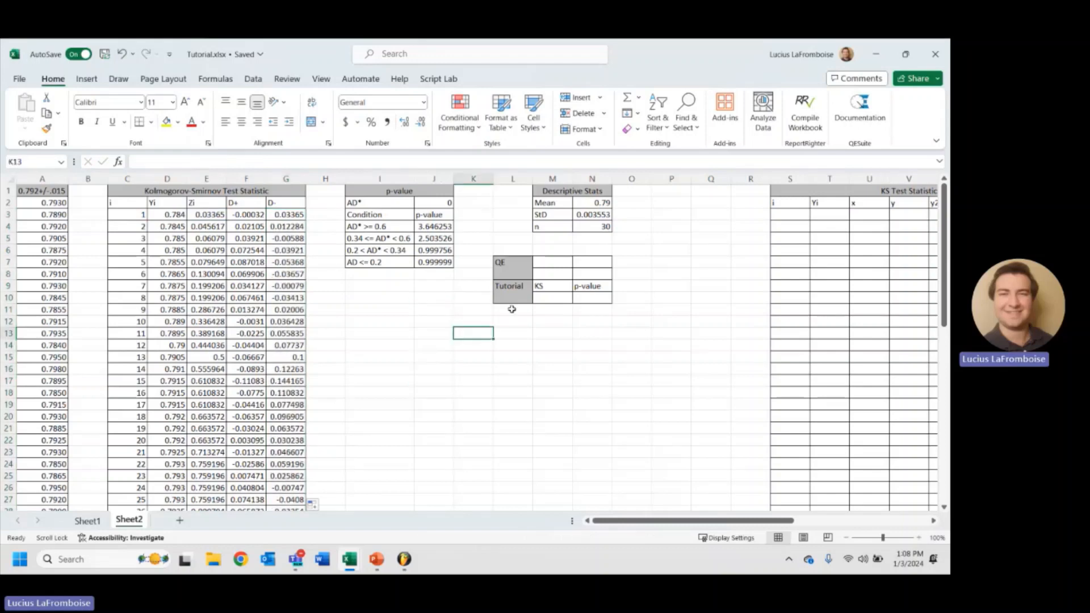
Step: Compute the KS statistic in M10 with =MAX(MAX(F3:F32),MAX(G3:G32))
{"action": "left_click", "coordinate": [561, 299]}
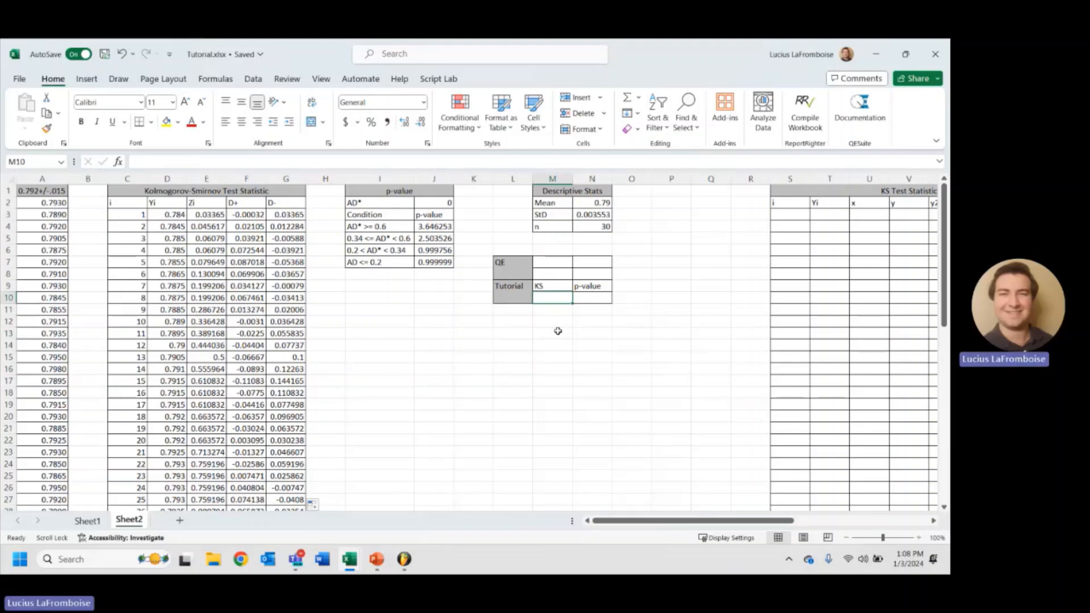
{"action": "type", "text": "="}
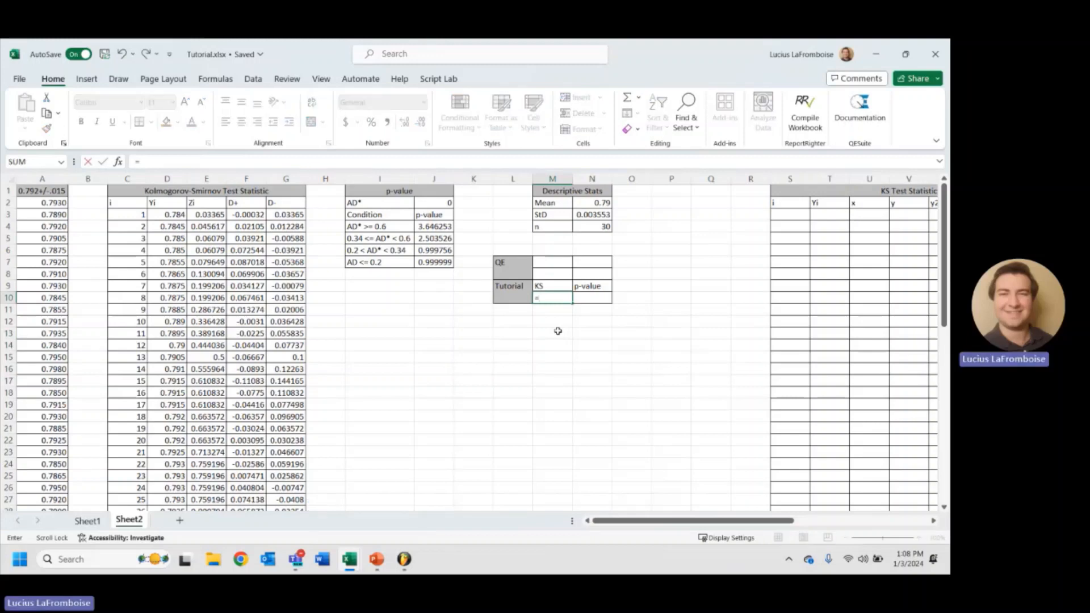
{"action": "type", "text": "MAX("}
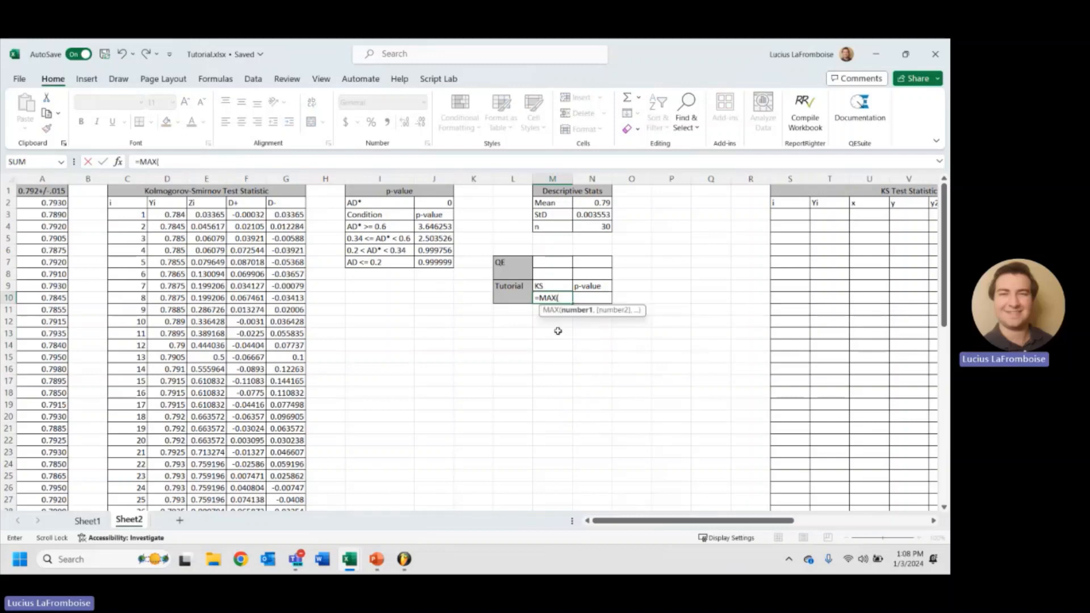
{"action": "type", "text": "MAX("}
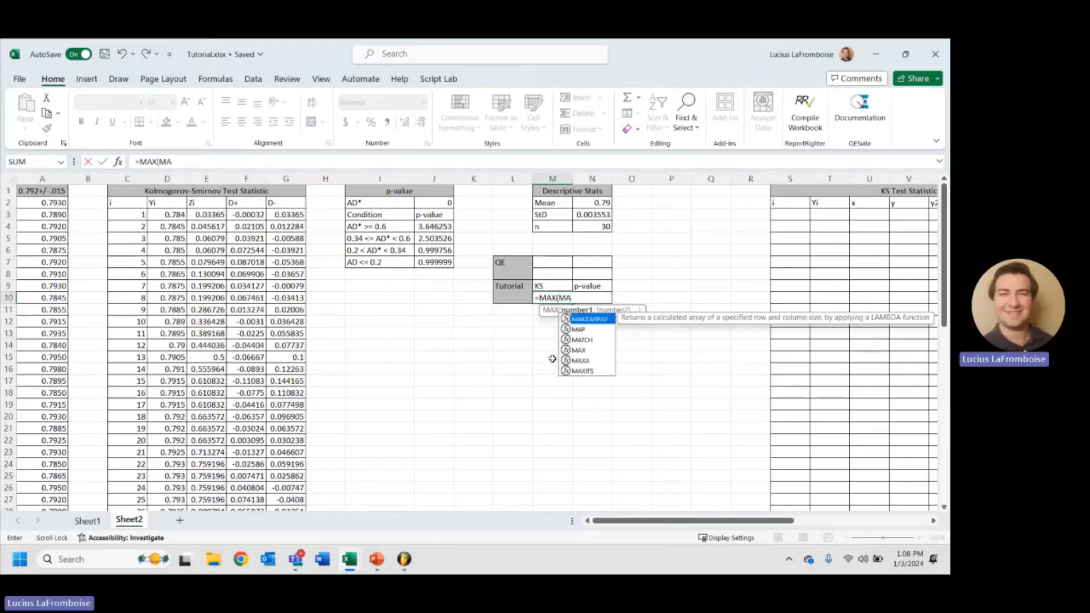
{"action": "left_click", "coordinate": [250, 215]}
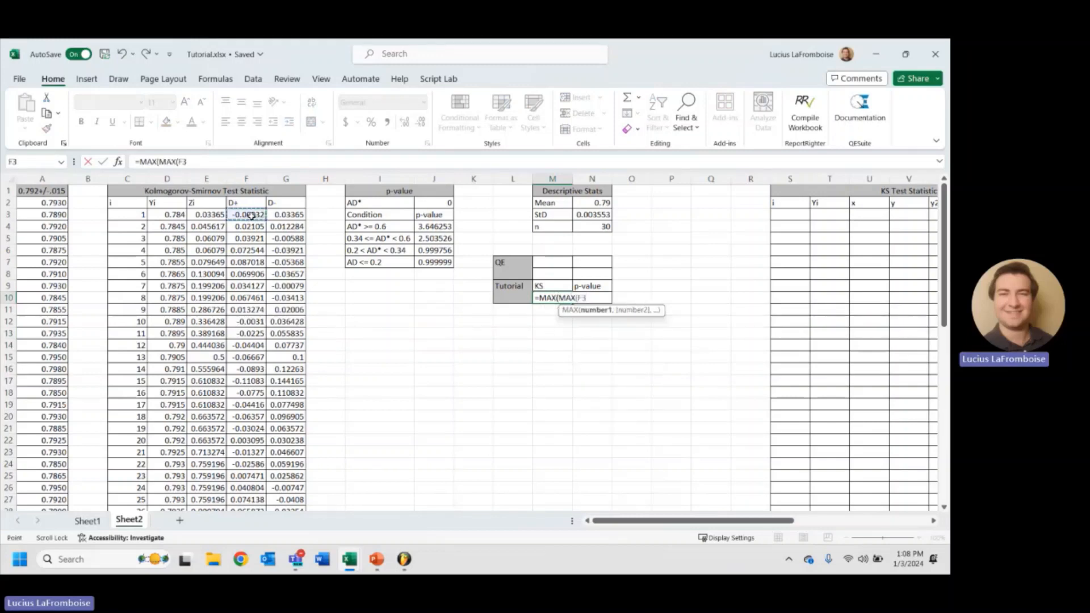
{"action": "key", "text": "ctrl+shift+Down"}
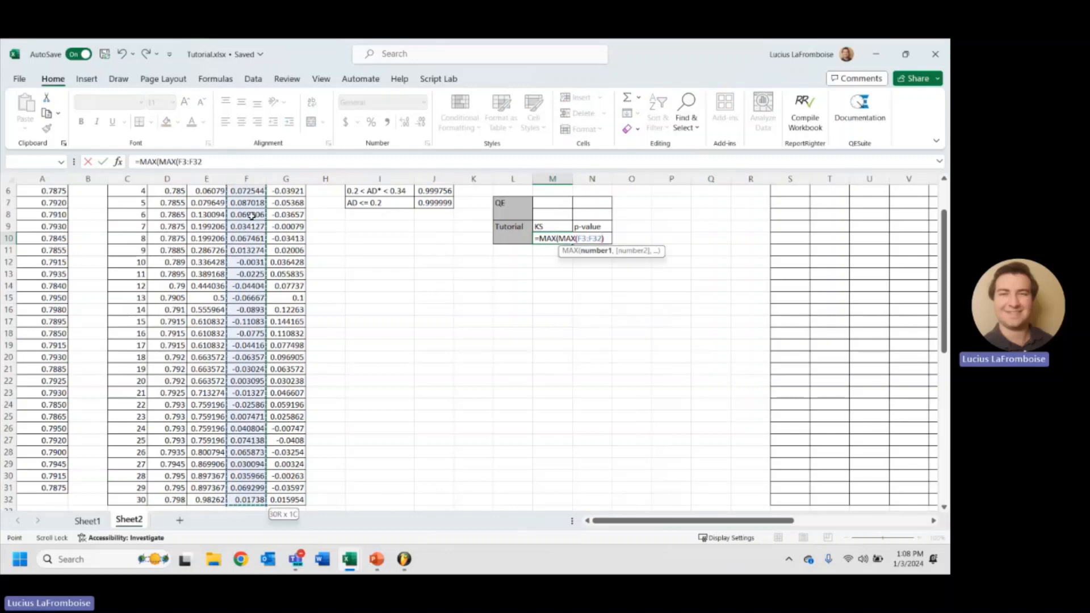
{"action": "type", "text": "),"}
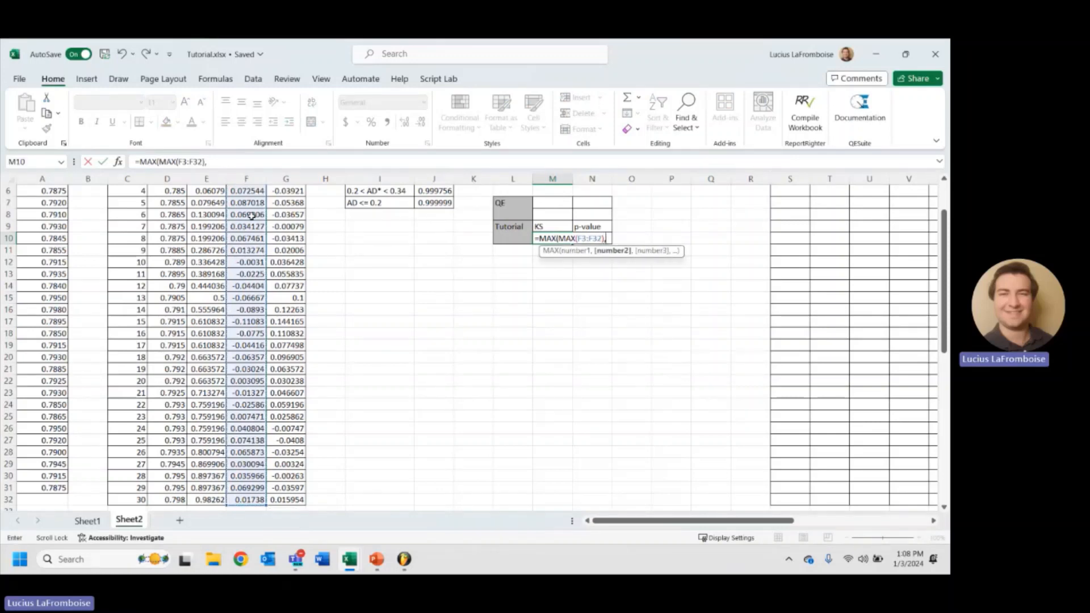
{"action": "type", "text": "MAX("}
{"action": "scroll", "coordinate": [252, 216], "scroll_direction": "up", "scroll_amount": 2}
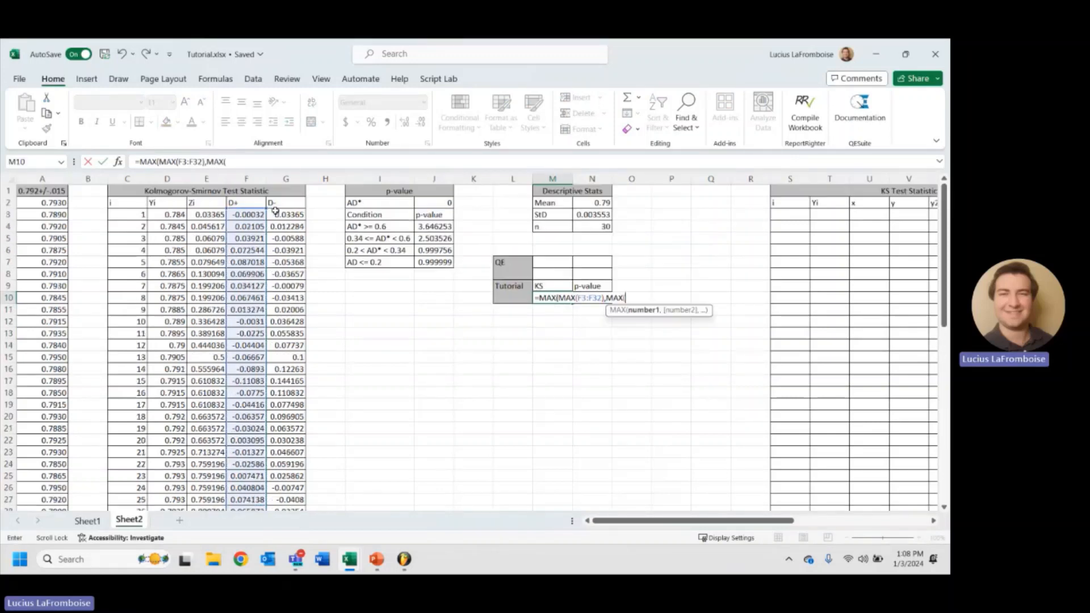
{"action": "left_click", "coordinate": [278, 215]}
{"action": "key", "text": "ctrl+shift+Down"}
{"action": "type", "text": ")"}
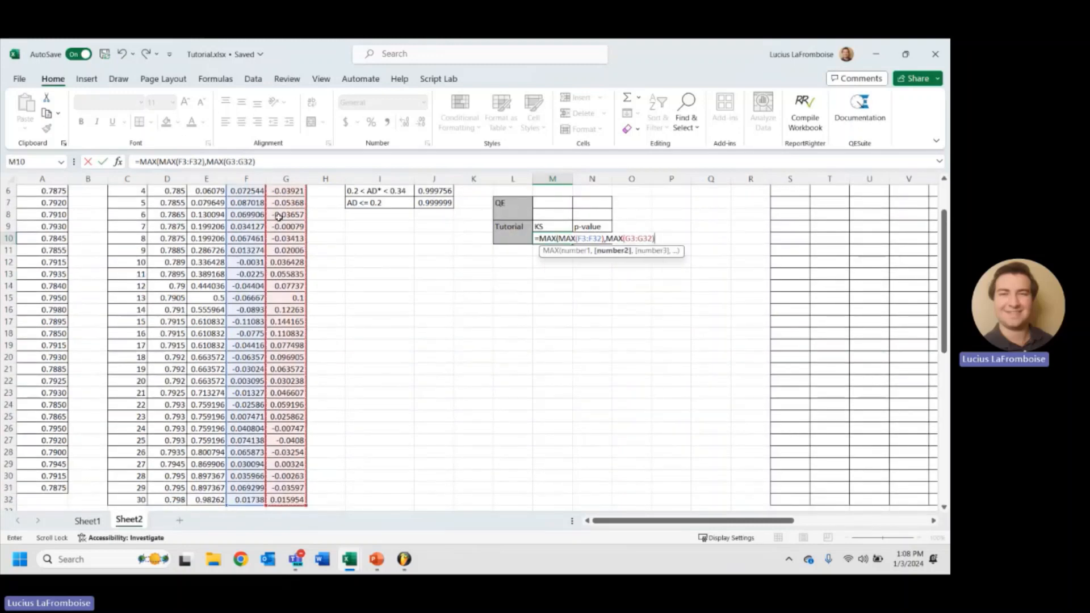
{"action": "type", "text": ")"}
{"action": "key", "text": "Return"}
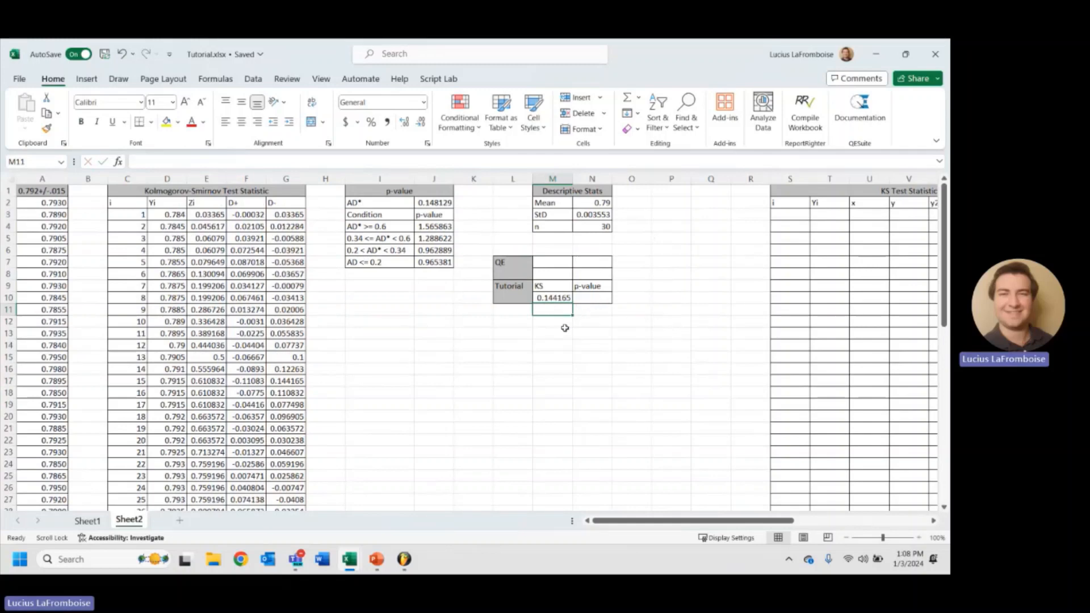
Step: Begin a nested IF formula for the p-value in N10, returning J4 when J2>=.6 and J5 when J2>.34
{"action": "left_click", "coordinate": [590, 299]}
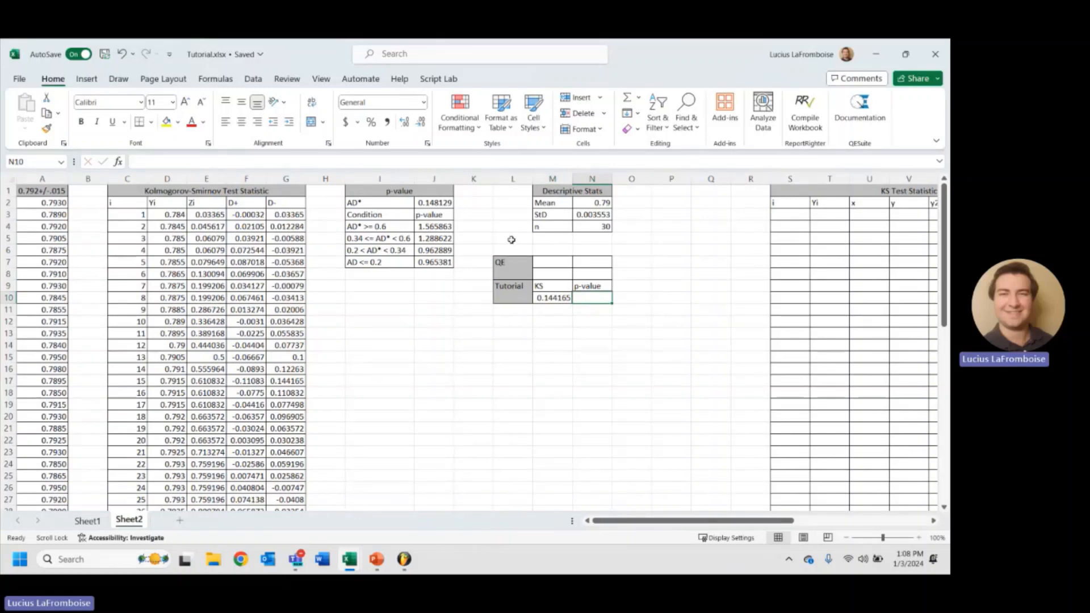
{"action": "type", "text": "=IF("}
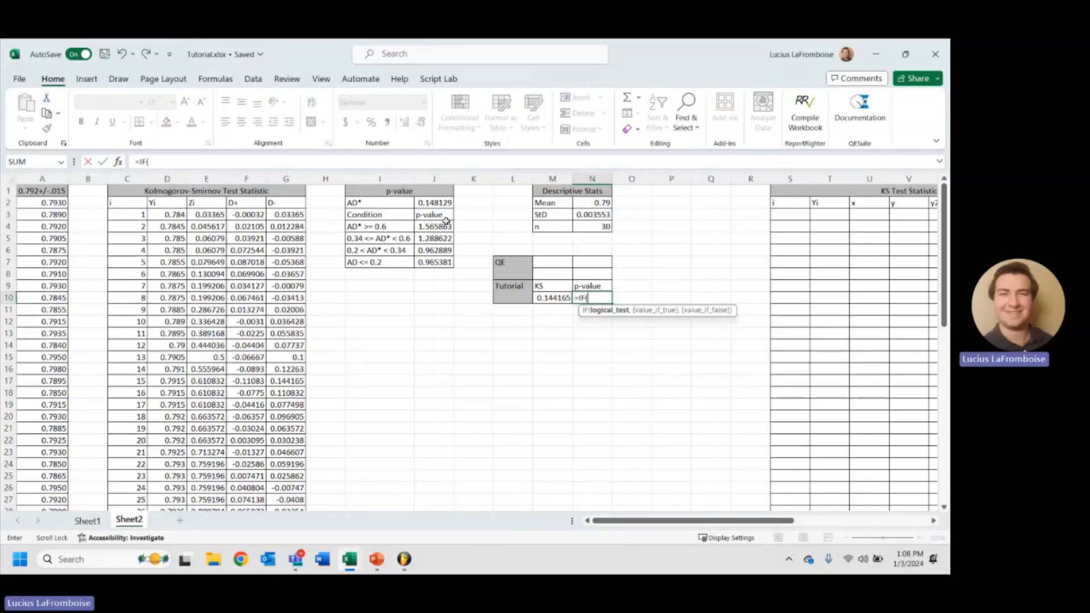
{"action": "left_click", "coordinate": [435, 203]}
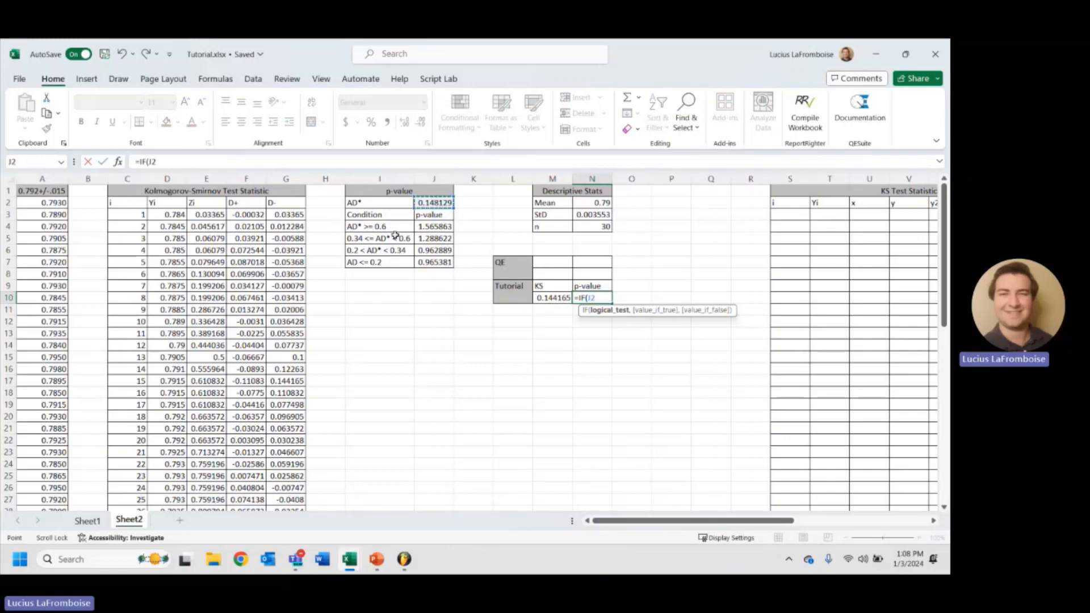
{"action": "type", "text": ">=.6,"}
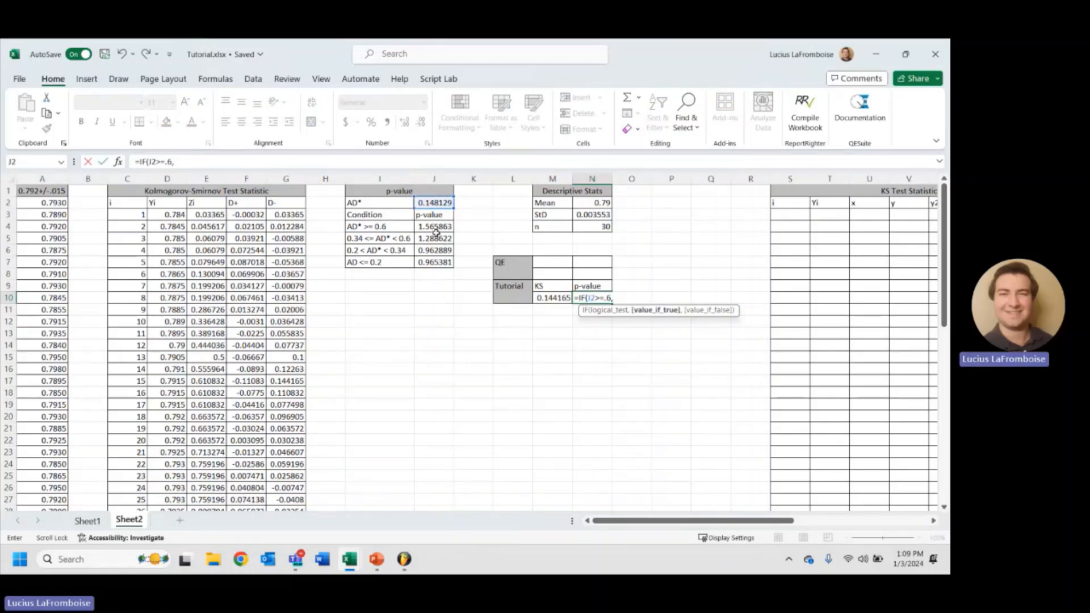
{"action": "left_click", "coordinate": [435, 230]}
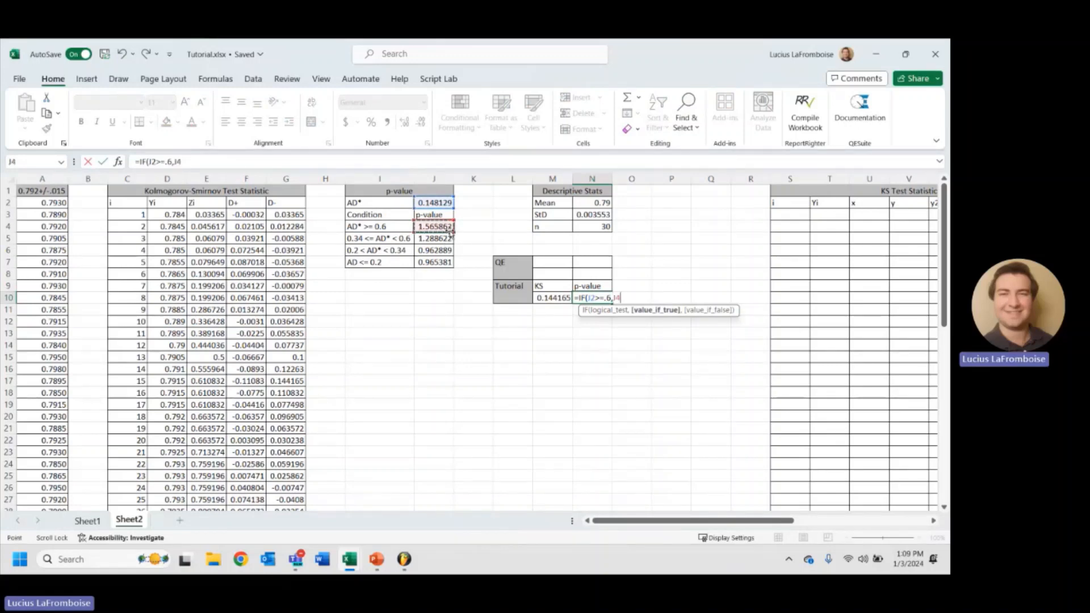
{"action": "type", "text": ",IF("}
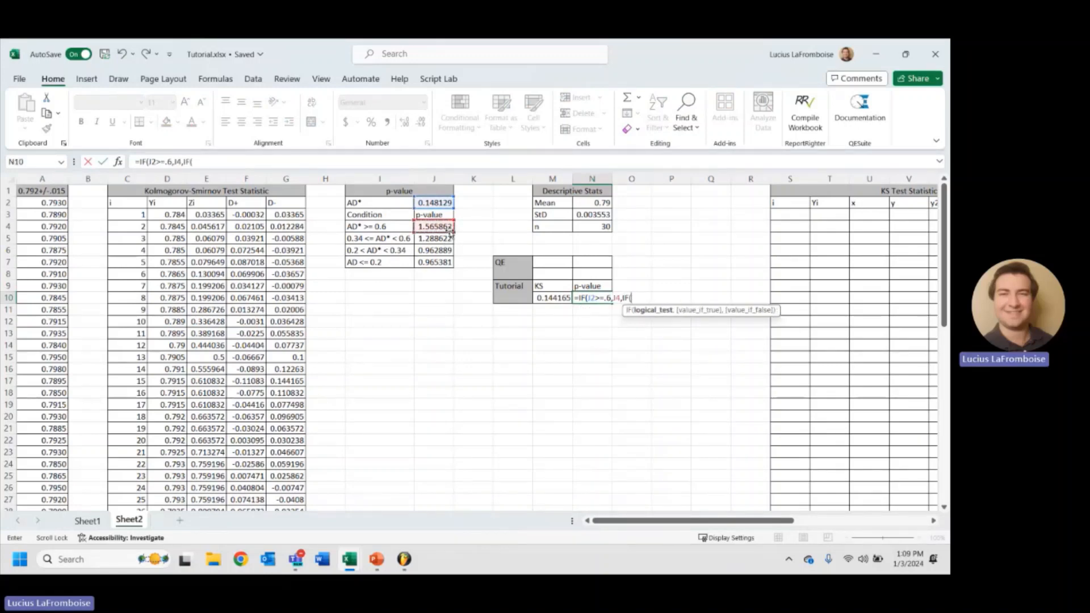
{"action": "left_click", "coordinate": [444, 203]}
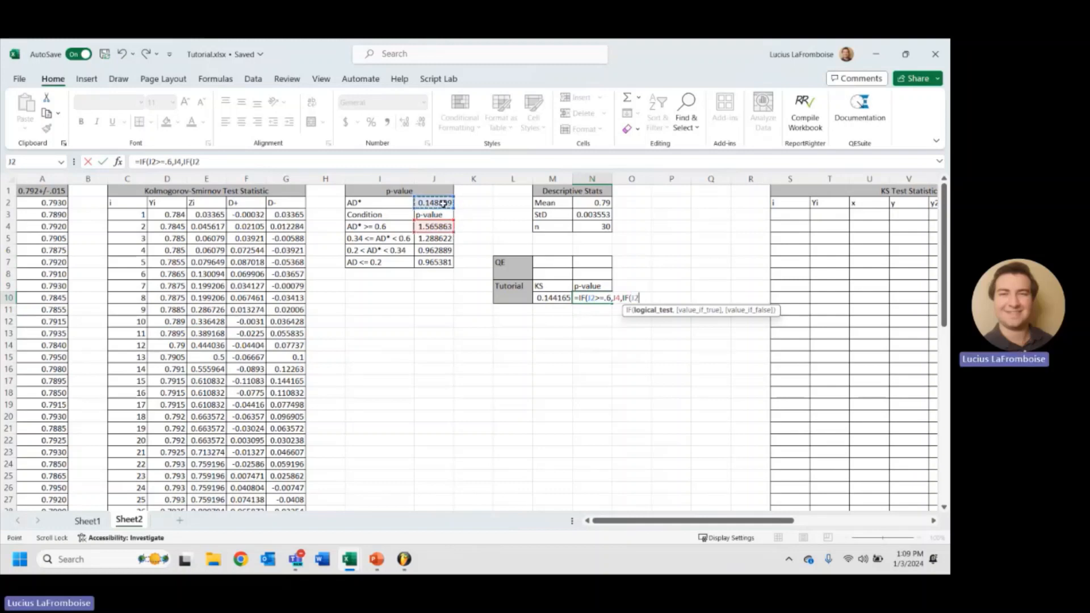
{"action": "type", "text": ">.34,"}
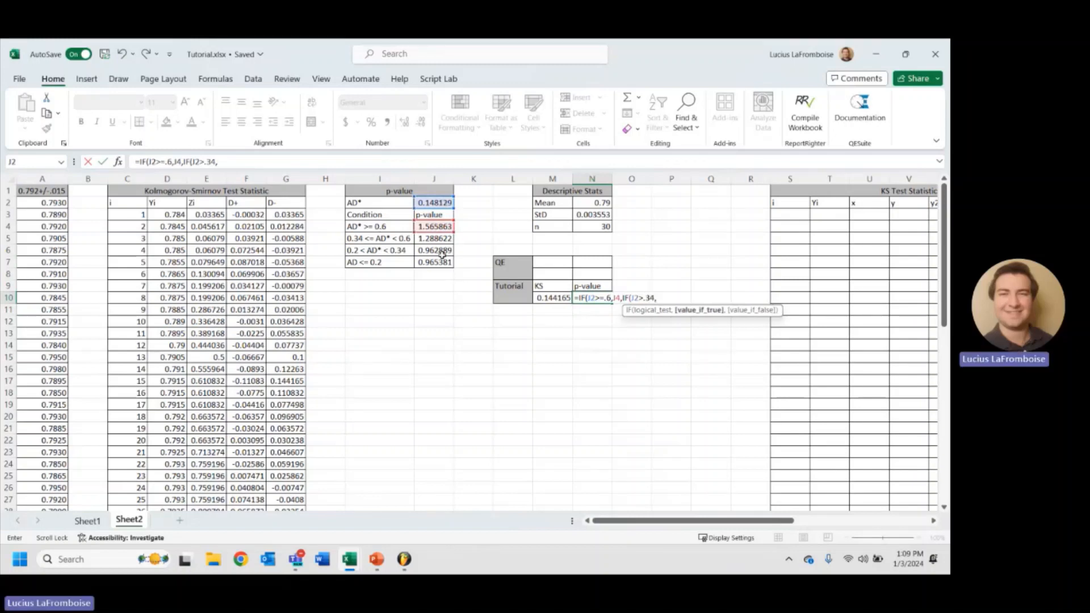
{"action": "left_click", "coordinate": [438, 240]}
Step: Add a third nested IF to the p-value formula in N10 that returns J6 when J2>.2
{"action": "type", "text": ",IF("}
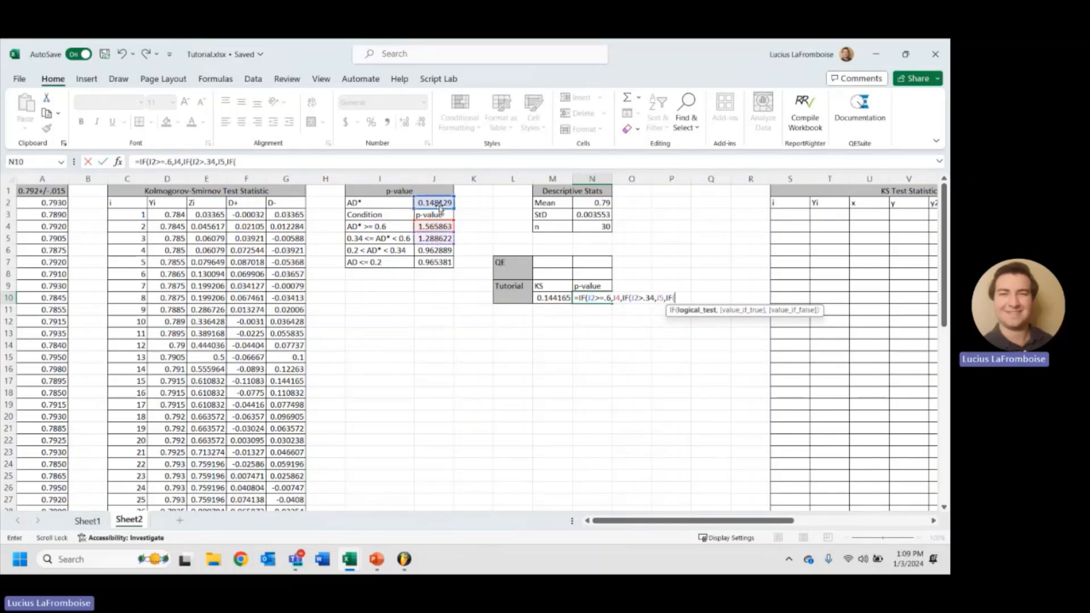
{"action": "left_click", "coordinate": [440, 206]}
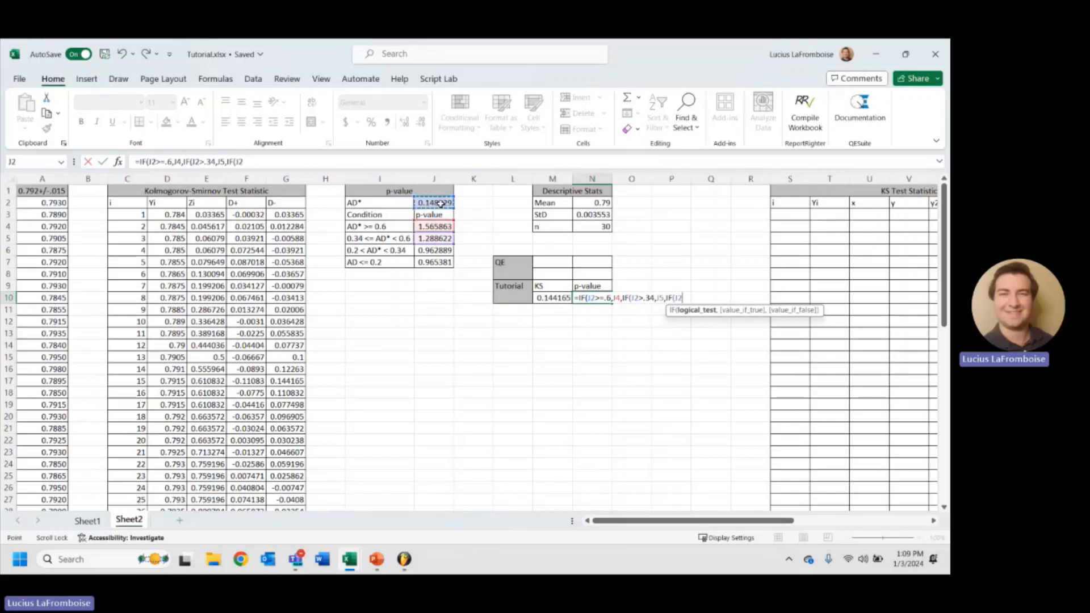
{"action": "type", "text": ">,2"}
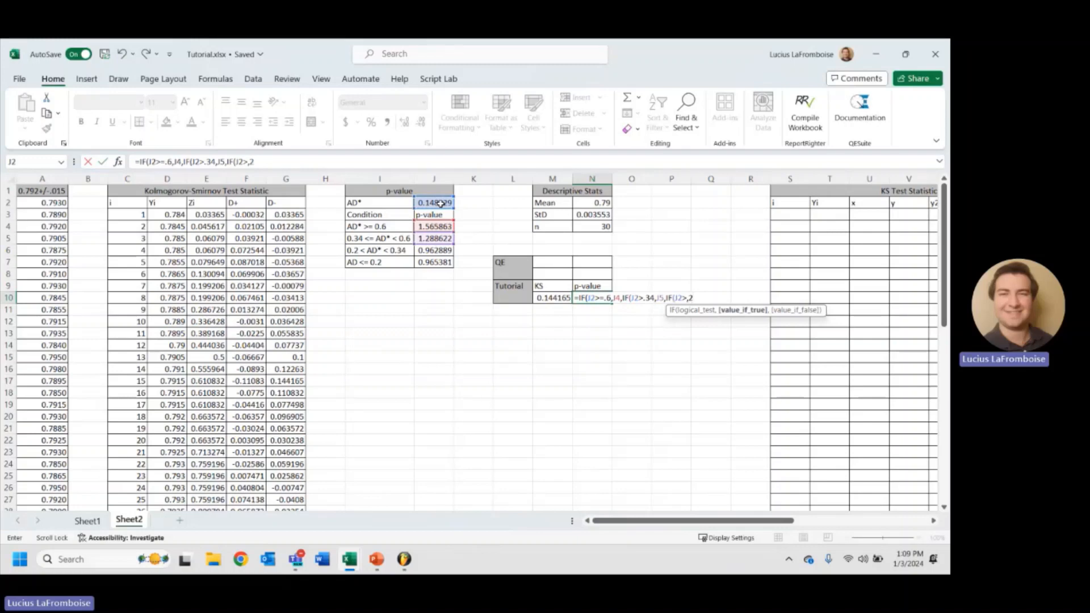
{"action": "key", "text": "BackSpace"}
{"action": "key", "text": "BackSpace"}
{"action": "type", "text": "."}
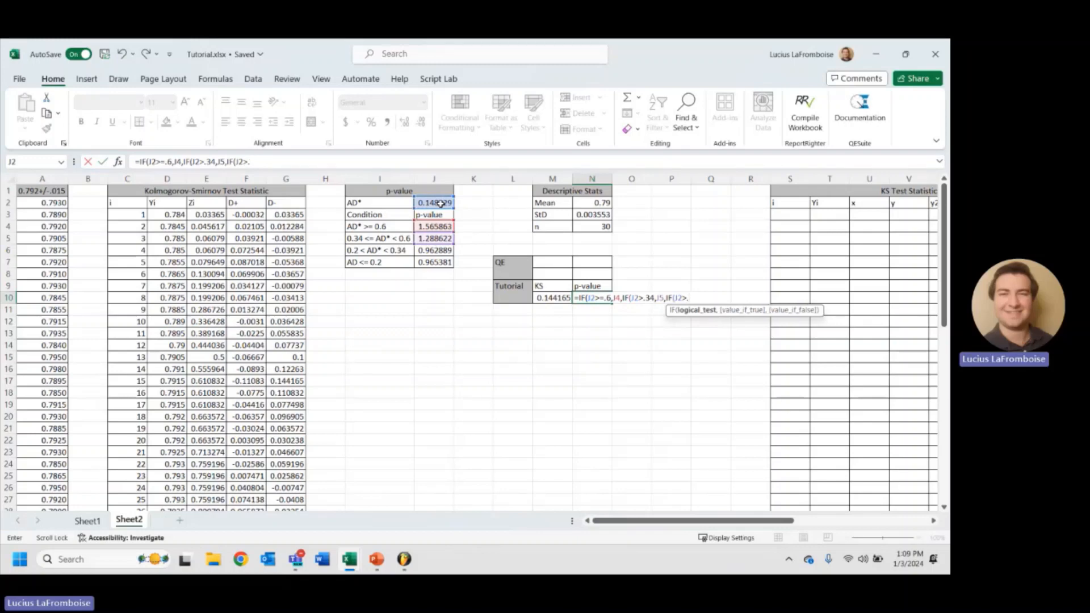
{"action": "type", "text": "2,"}
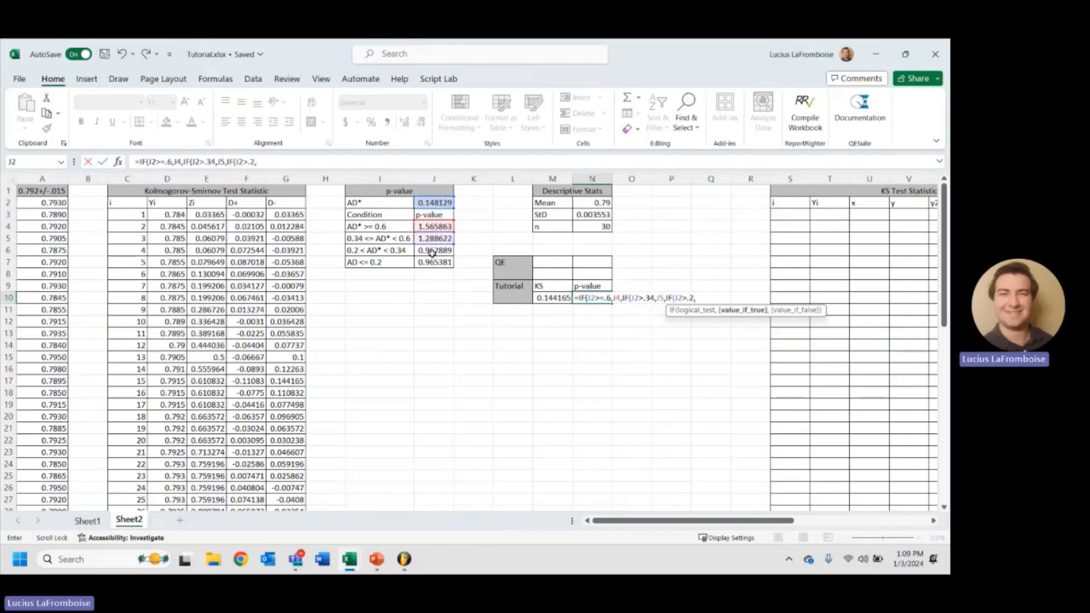
{"action": "left_click", "coordinate": [434, 250]}
{"action": "type", "text": ","}
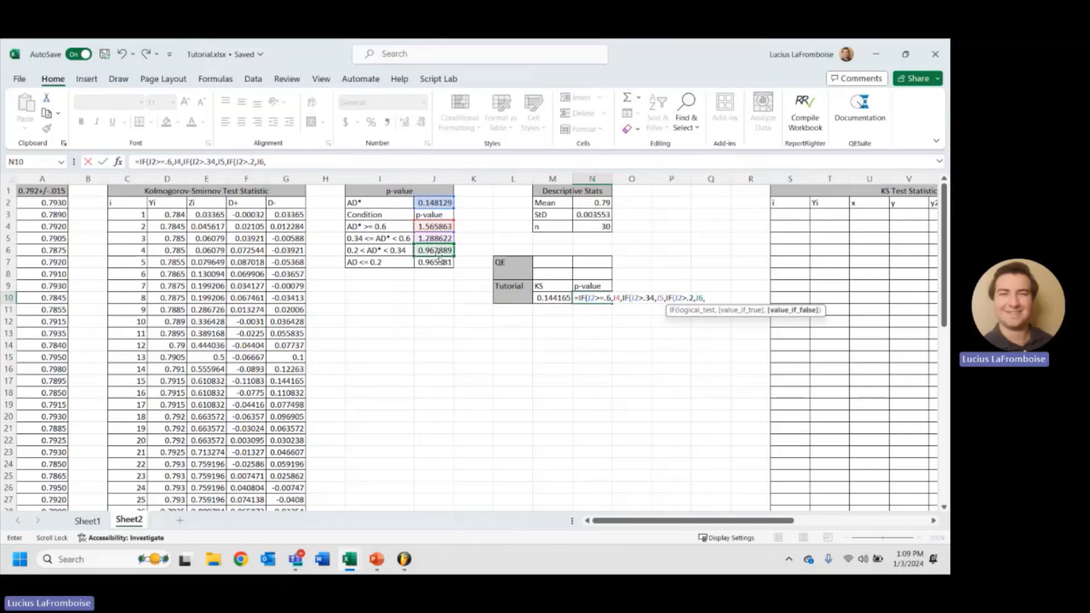
Step: Finish the p-value formula in N10 with J7 as the final fallback value and close all the nested IFs
{"action": "left_click", "coordinate": [438, 263]}
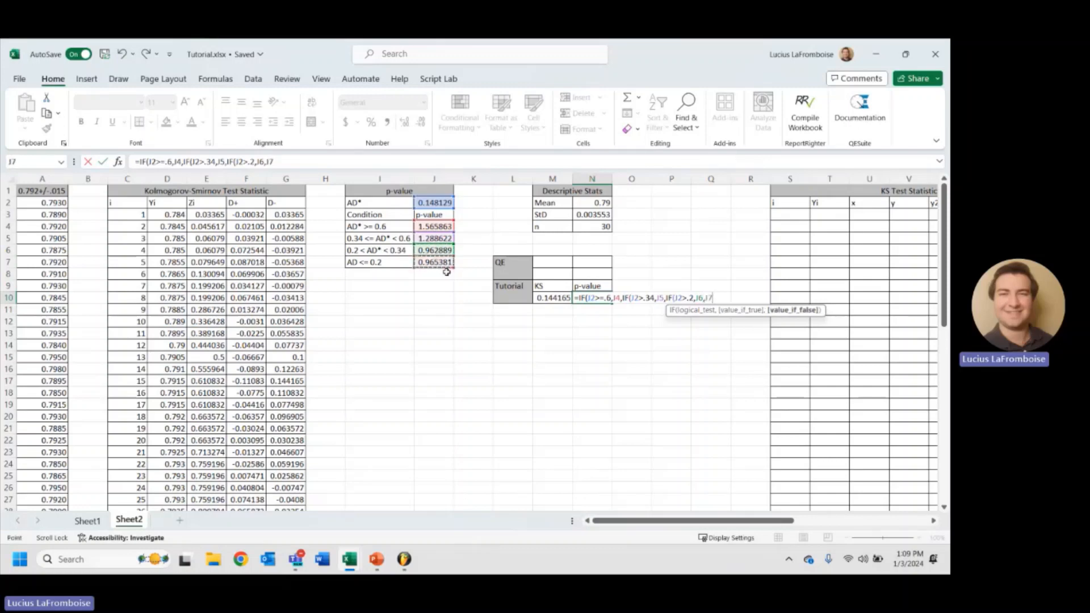
{"action": "type", "text": "))"}
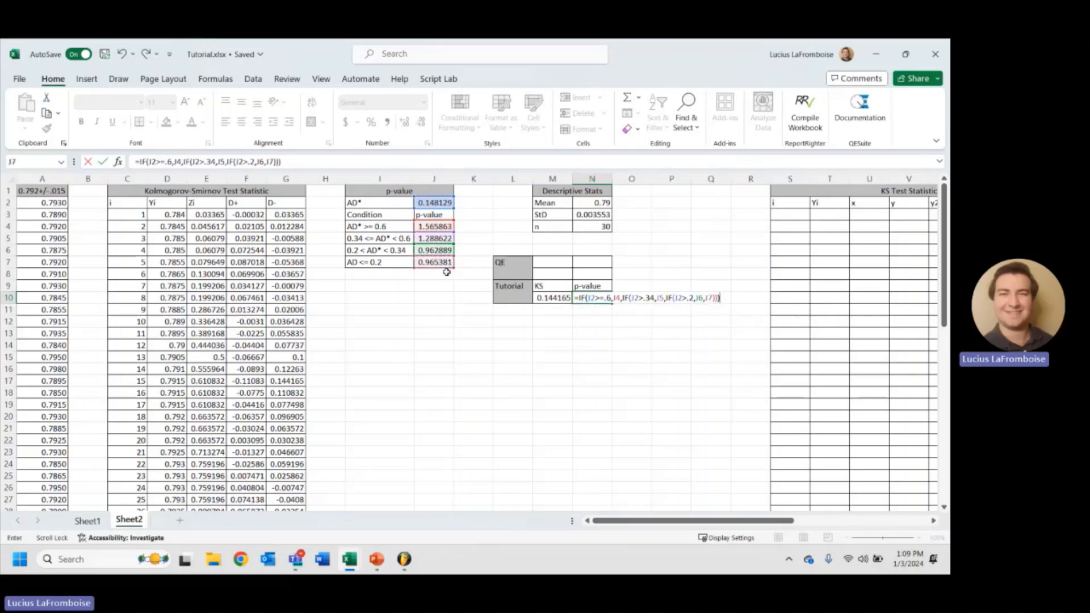
{"action": "key", "text": "Return"}
{"action": "left_click", "coordinate": [518, 318]}
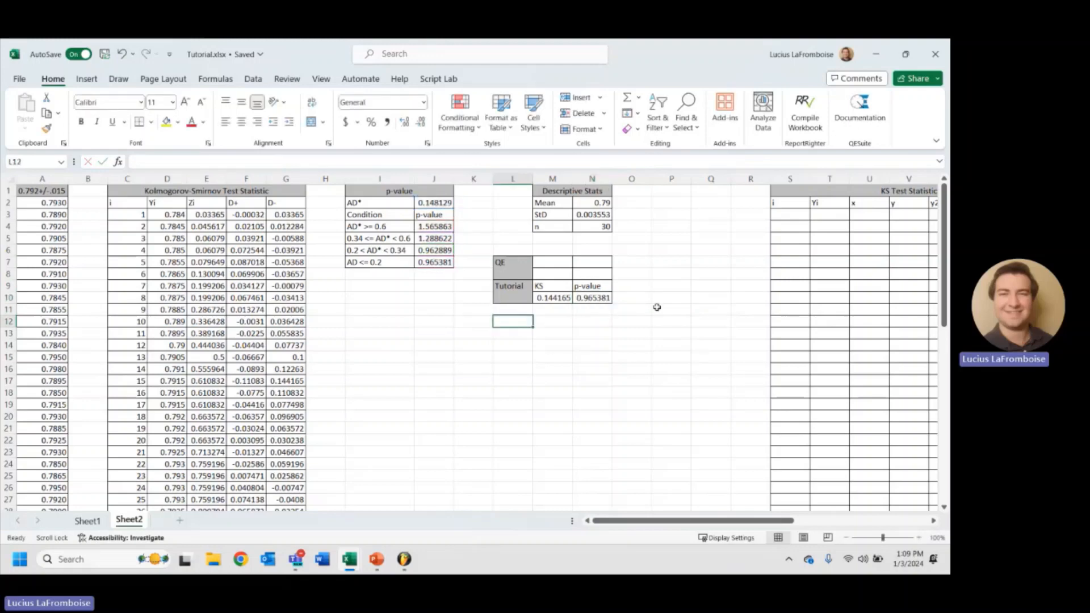
Step: Enter =QE.KOLMOGOROVSMIRNOV(A2:A31,,,true) in M7 to run the built-in normality test on the sample data with its graph hidden
{"action": "left_click", "coordinate": [556, 264]}
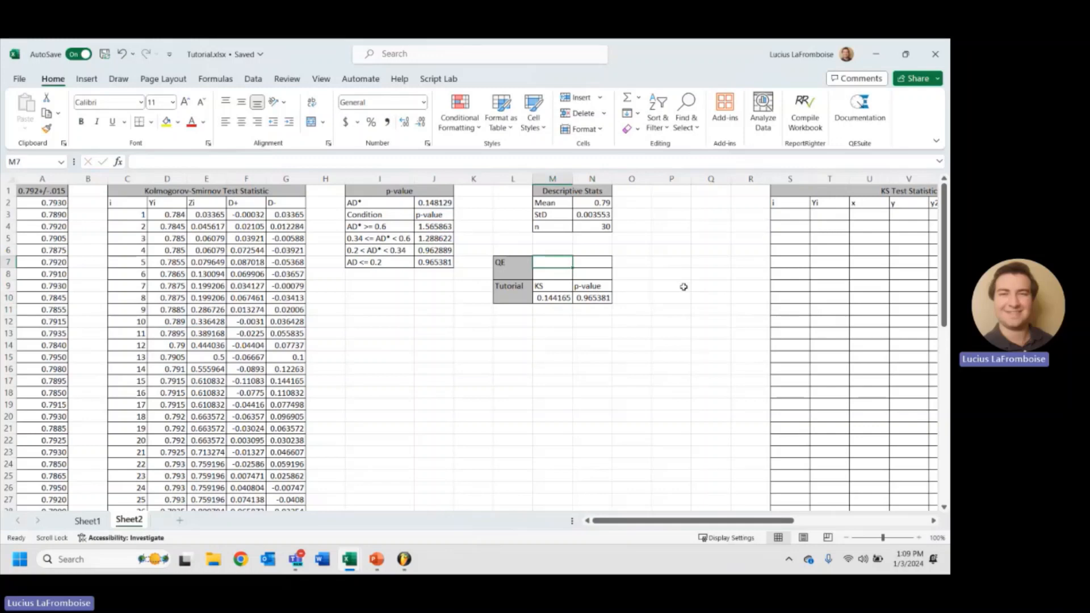
{"action": "type", "text": "=qe.kol"}
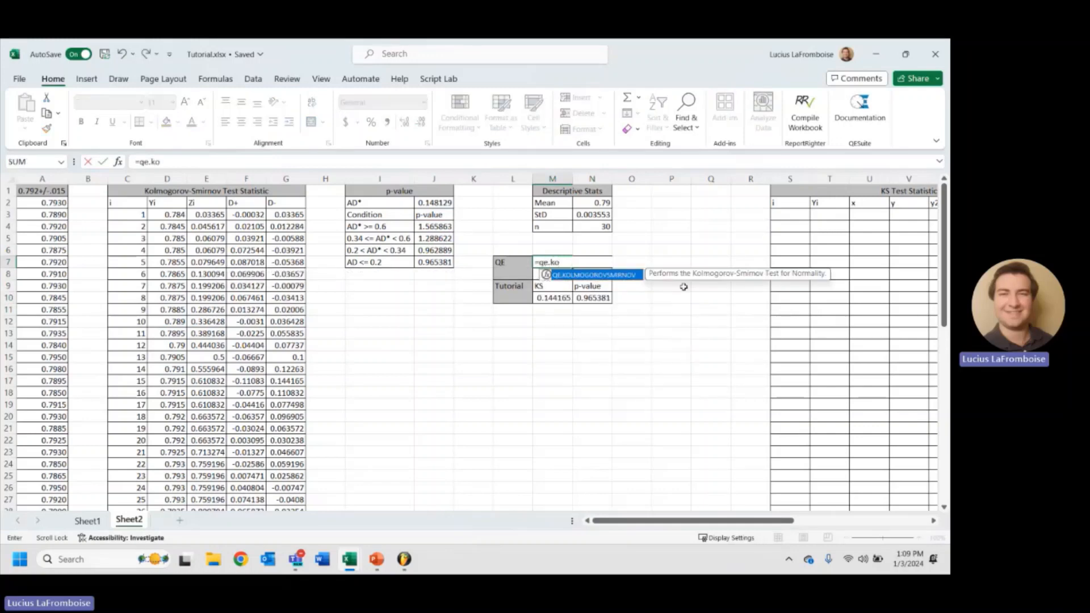
{"action": "key", "text": "Tab"}
{"action": "left_click", "coordinate": [56, 205]}
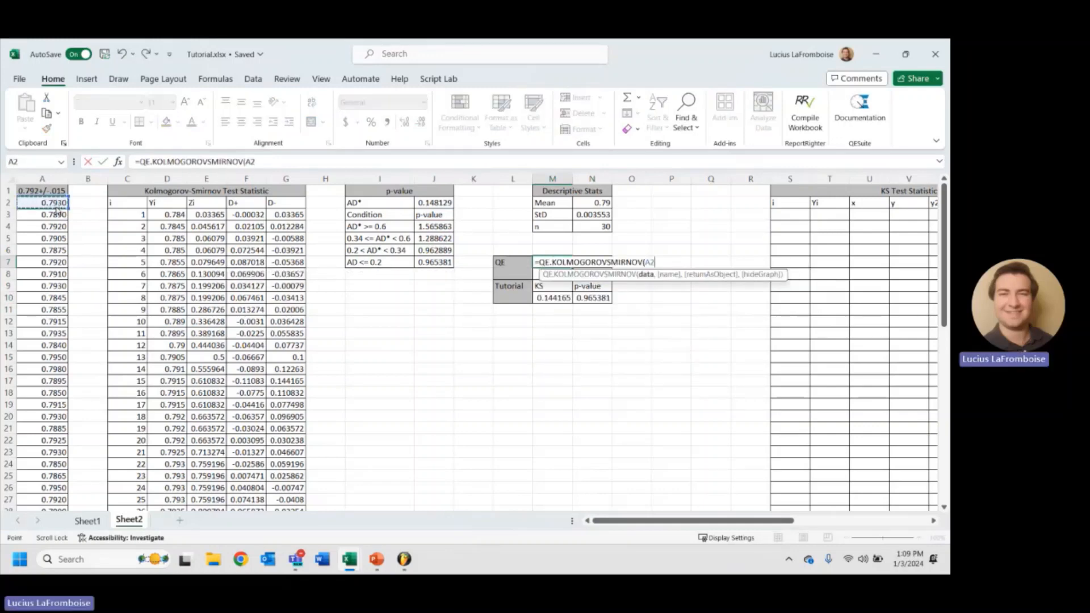
{"action": "key", "text": "ctrl+shift+Down"}
{"action": "type", "text": ",,,"}
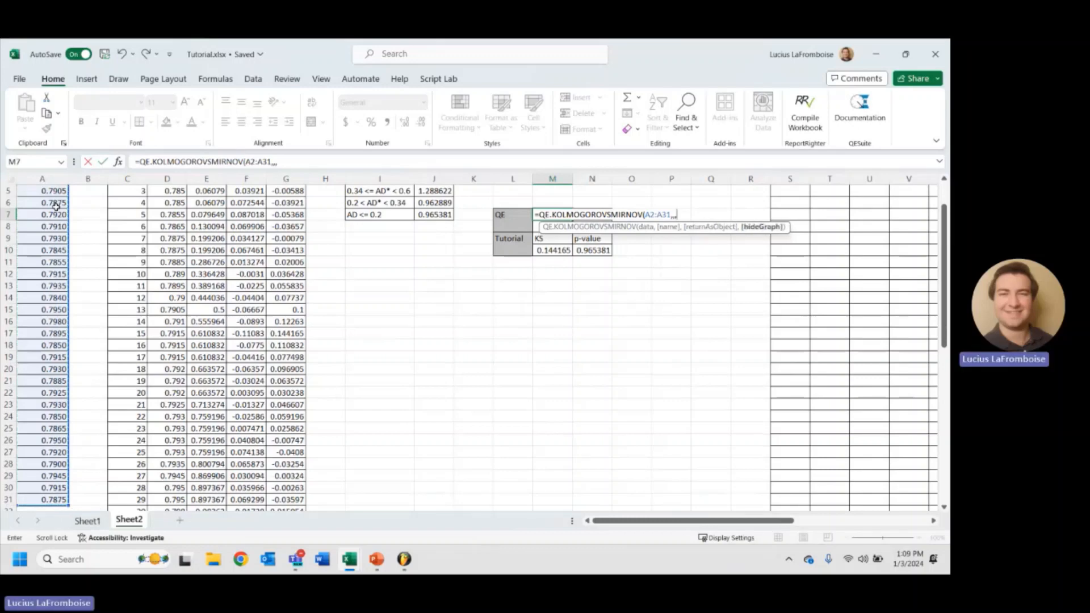
{"action": "type", "text": "true)"}
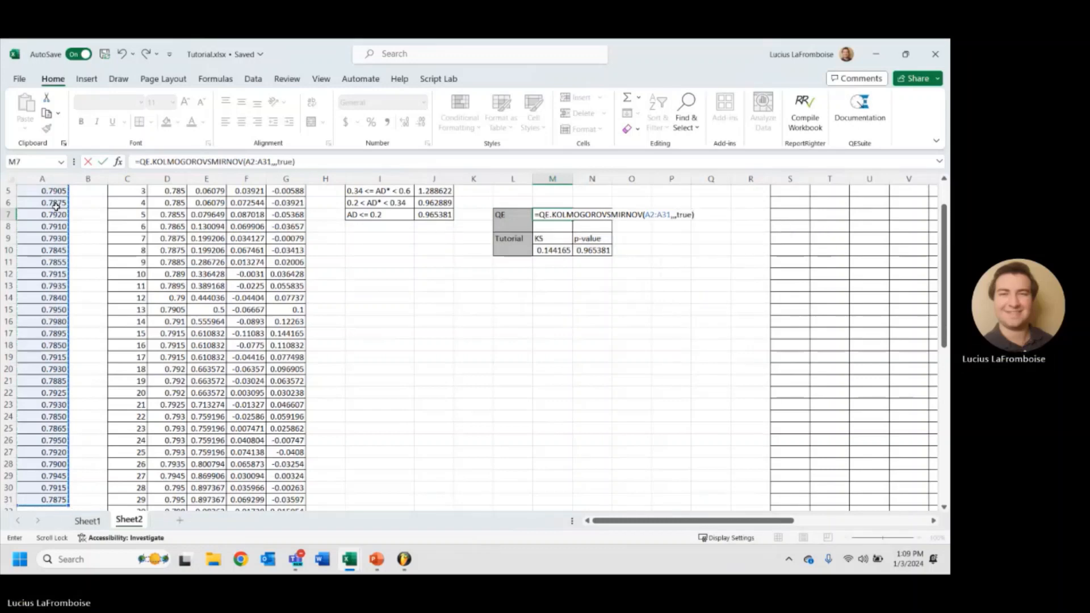
{"action": "key", "text": "Return"}
{"action": "left_click", "coordinate": [580, 289]}
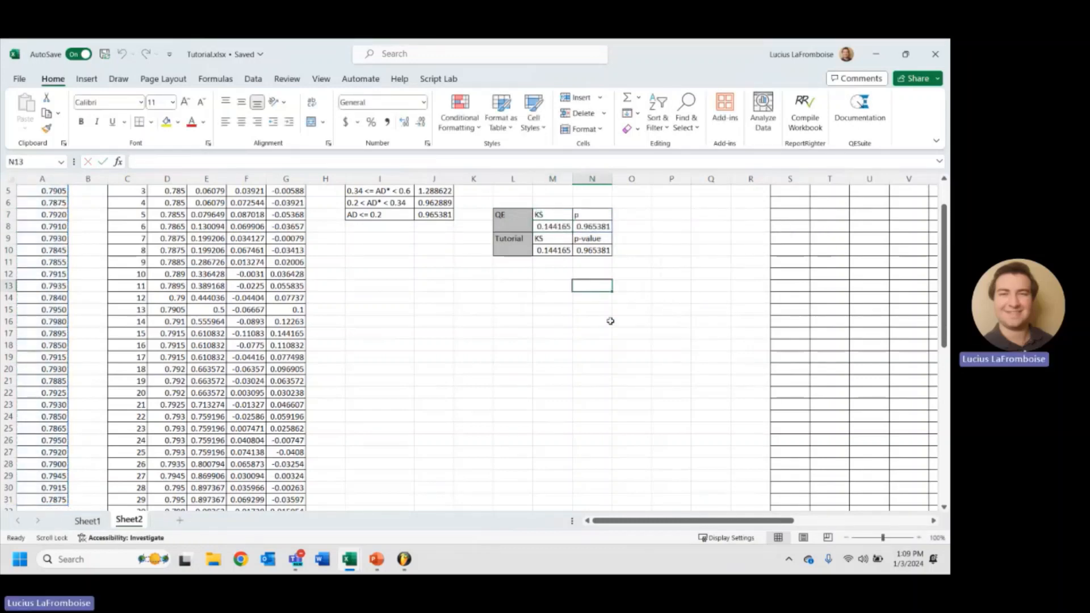
{"action": "scroll", "coordinate": [571, 296], "scroll_direction": "up", "scroll_amount": 2}
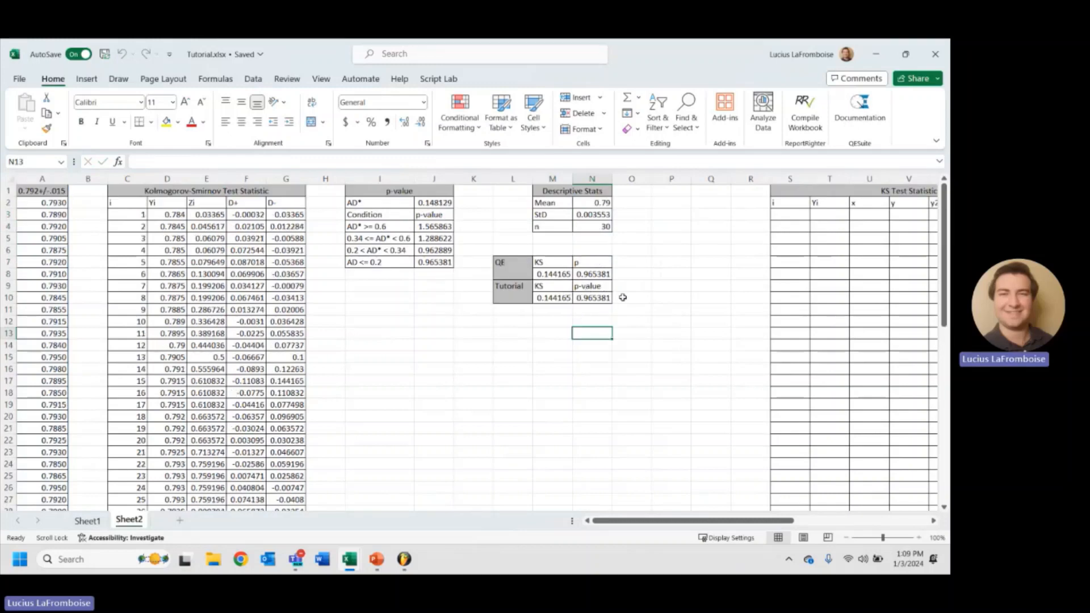